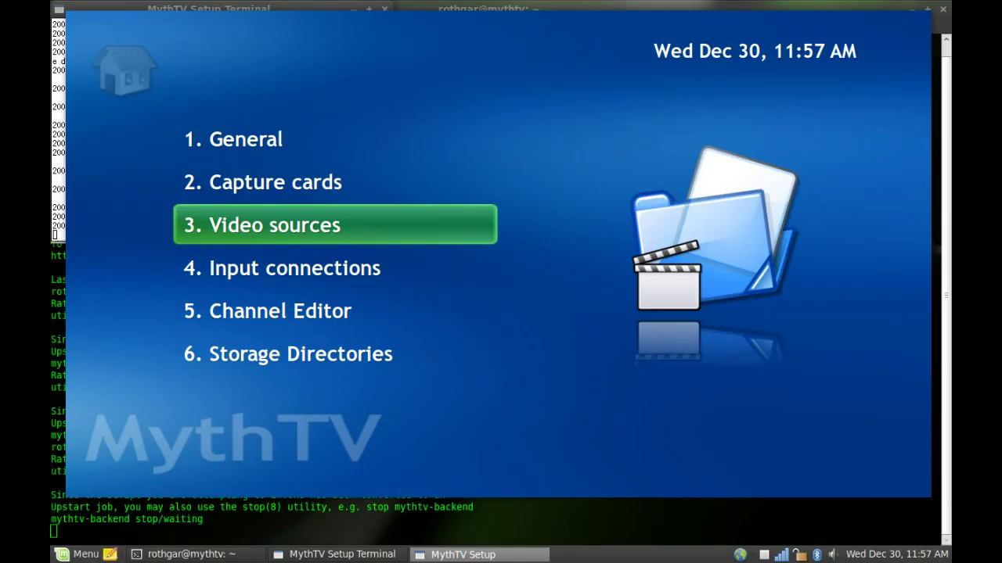
Open '3. Video sources' in MythTV Setup, then switch to the browser's Schedules Direct account page.
key("Return")
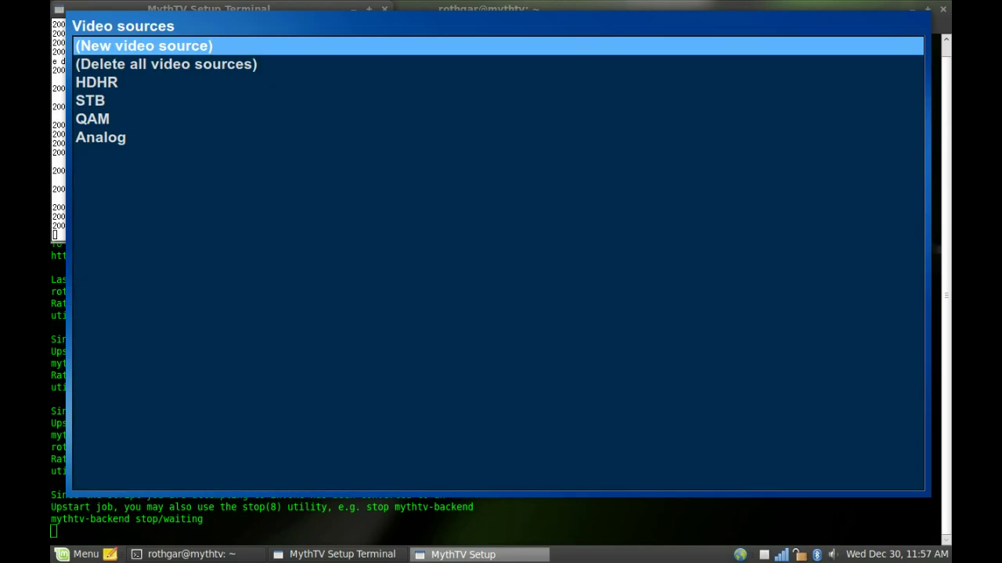
key("ctrl+alt+Left")
key("ctrl+alt+Left")
key("ctrl+alt+Left")
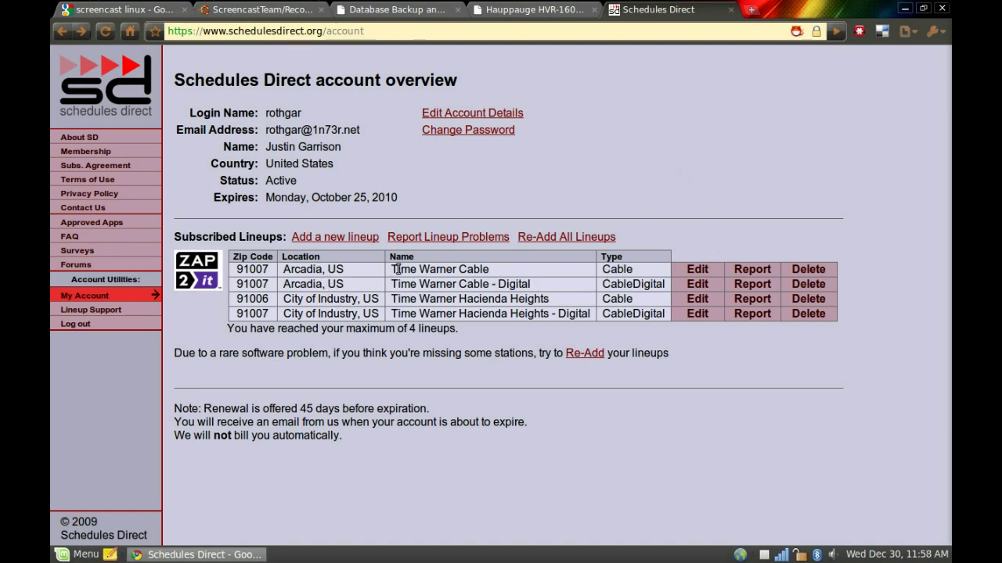
Highlight the Time Warner Cable - Digital, Time Warner Cable and Hacienda Heights - Digital lineups, then edit the Digital lineup's channels.
left_click_drag(537, 289, 239, 283)
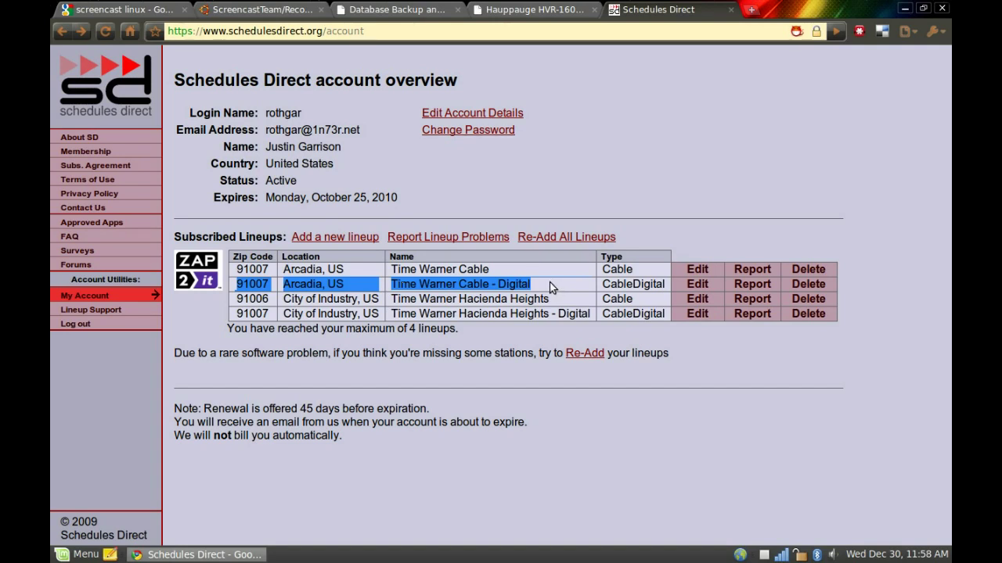
left_click_drag(391, 274, 671, 289)
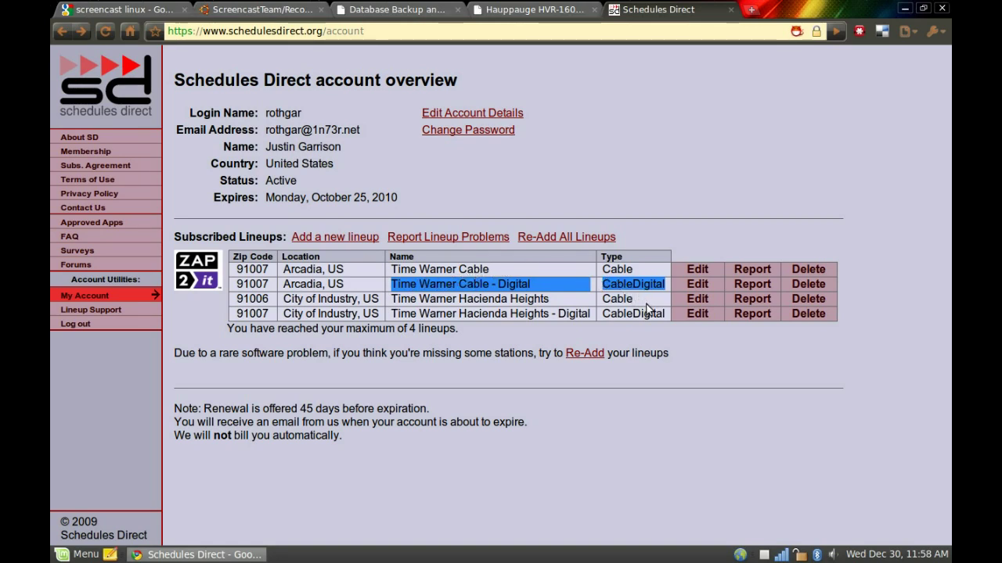
left_click_drag(665, 314, 234, 313)
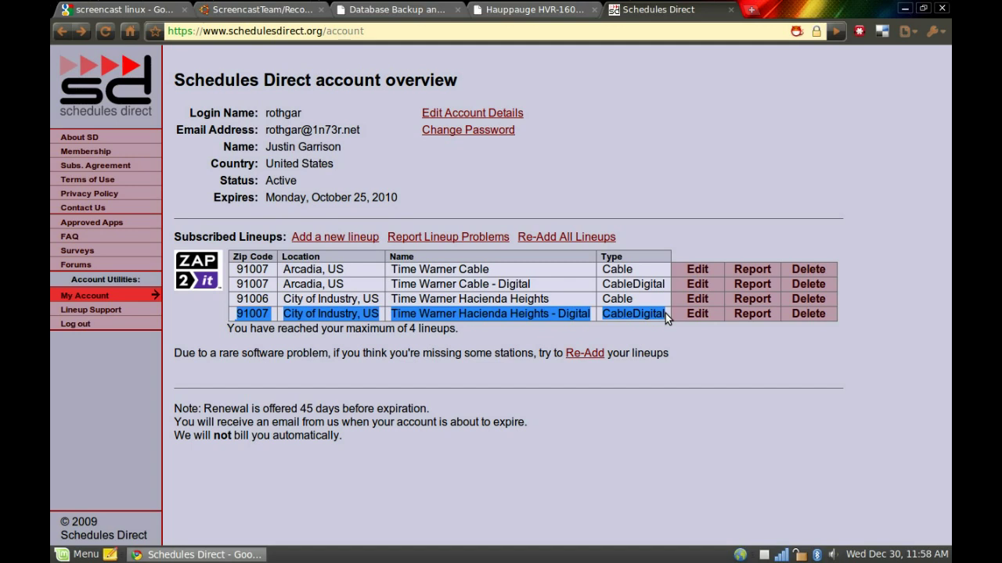
left_click(648, 283)
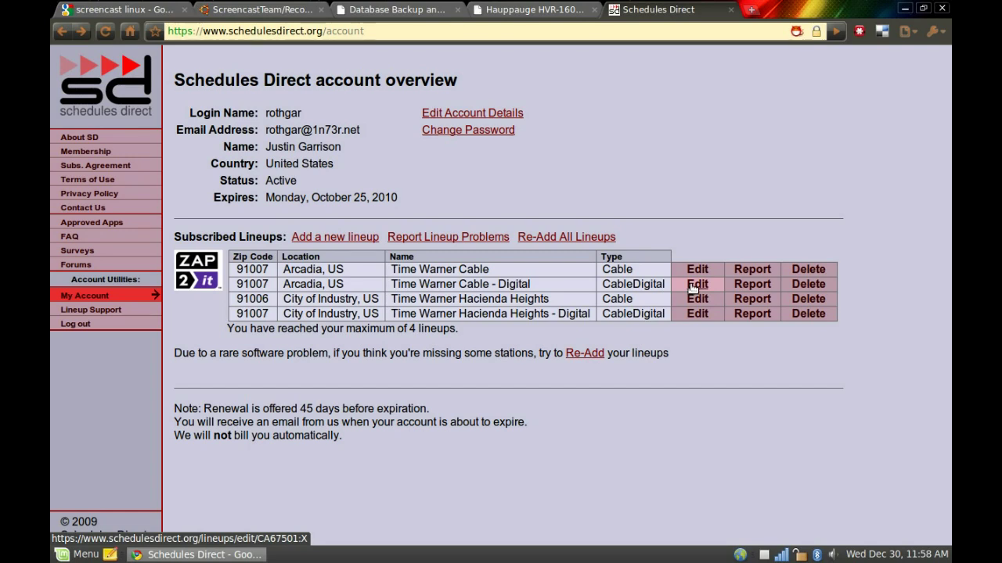
left_click(692, 286)
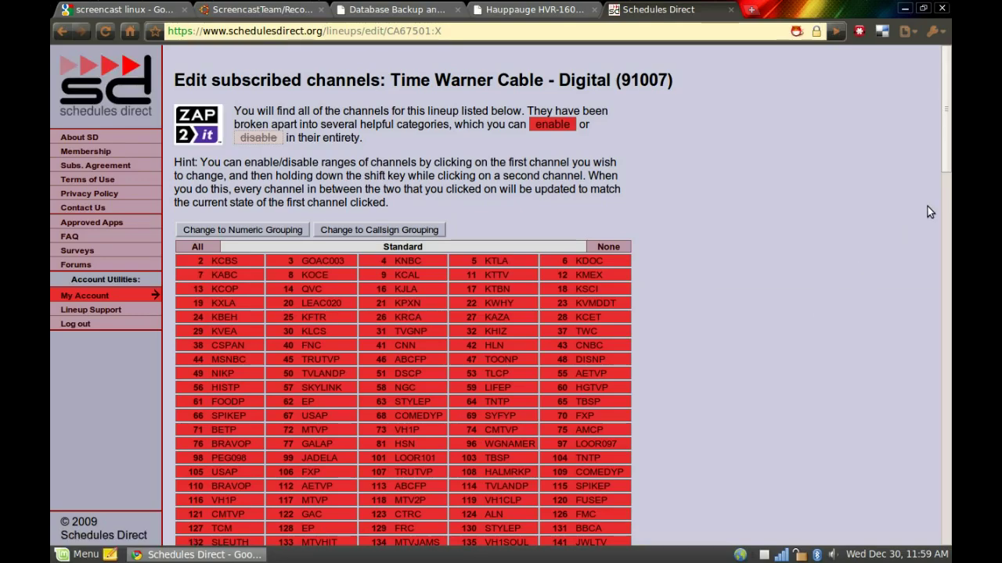
Return to the account overview and open the Hacienda Heights - Digital lineup's channel list.
left_click_drag(947, 164, 948, 117)
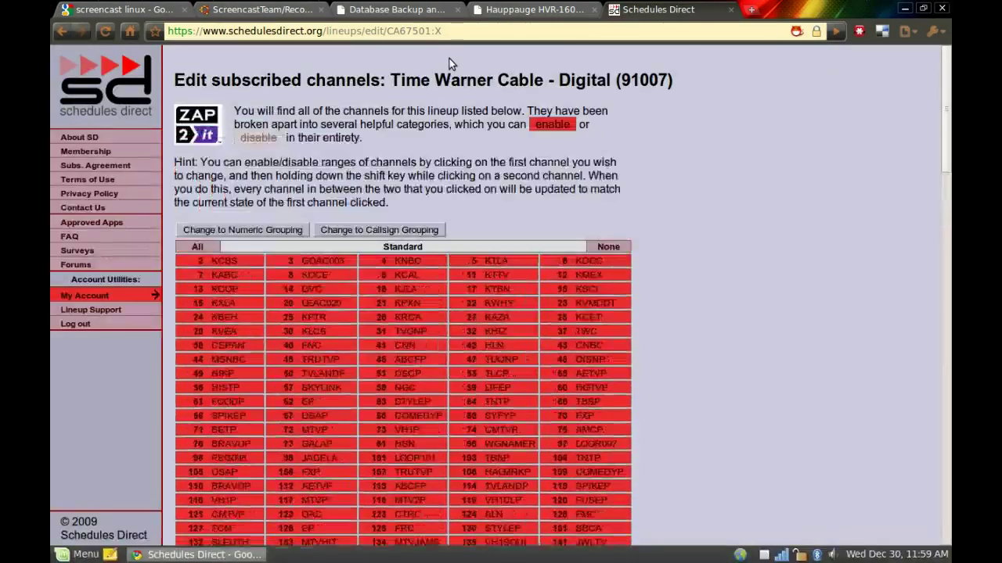
left_click(105, 32)
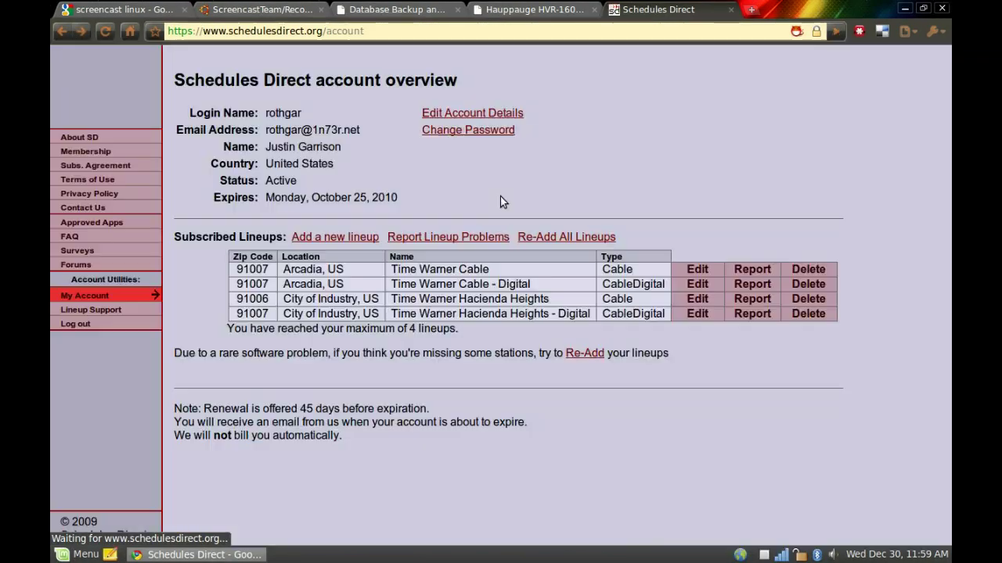
left_click(697, 316)
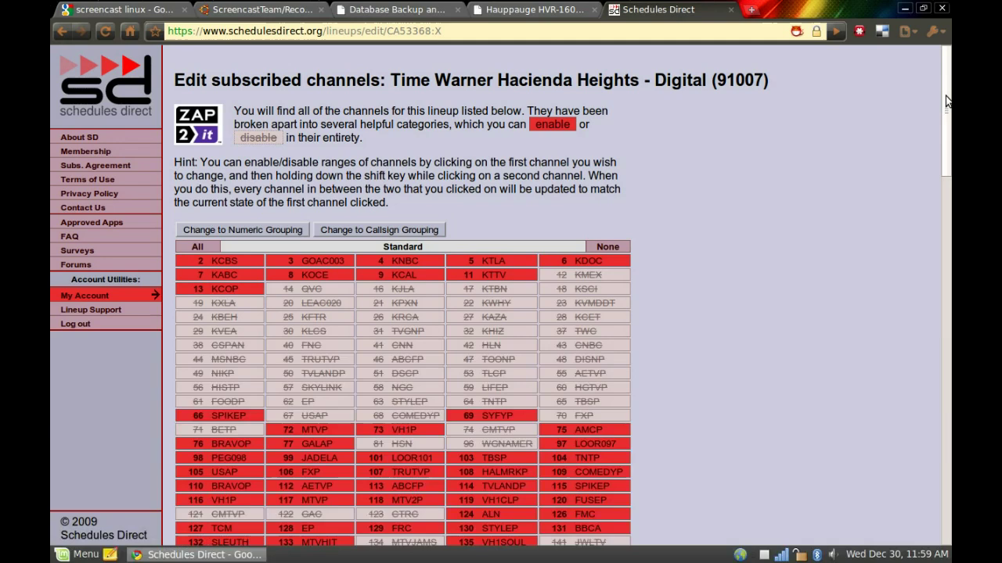
Scroll through the channel grid reviewing enabled channels, and enable channel 55 AETVP.
left_click_drag(945, 95, 882, 142)
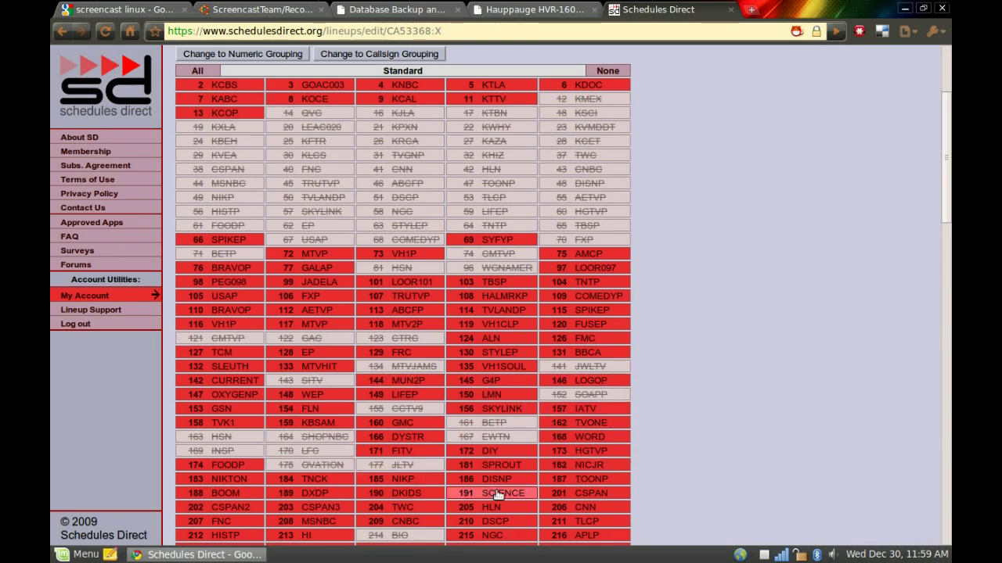
left_click(340, 198)
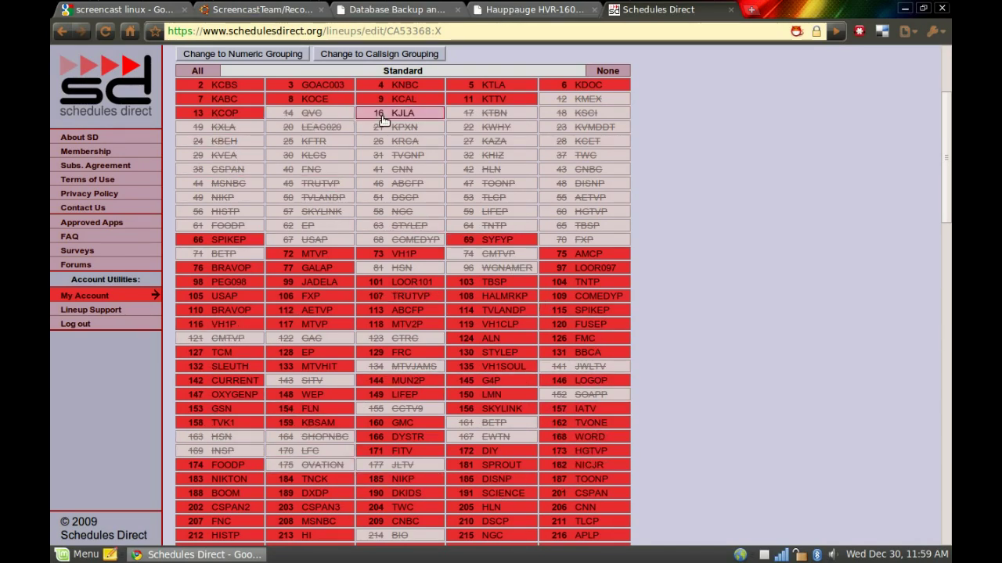
left_click_drag(941, 122, 930, 221)
scroll(927, 214, "down", 8)
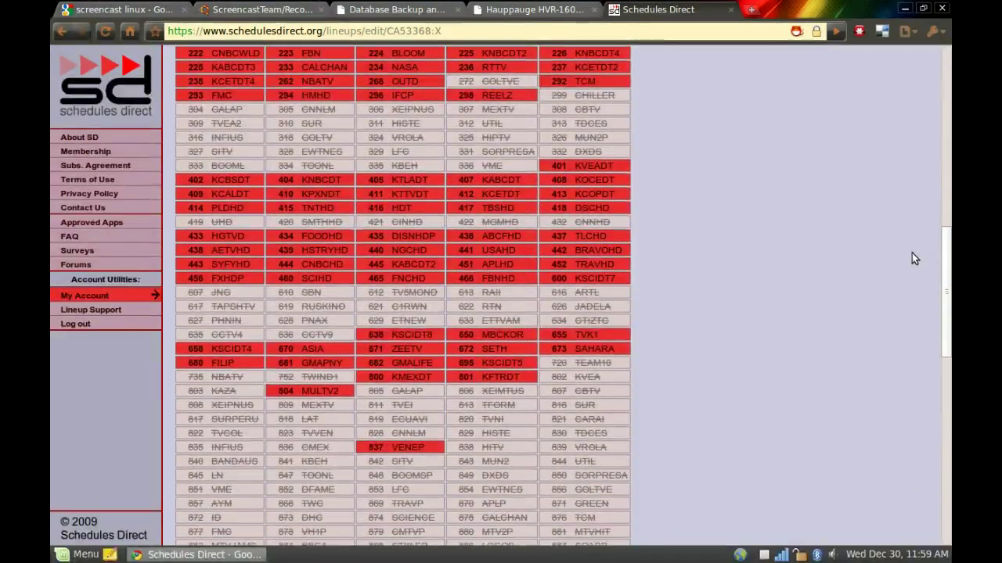
scroll(909, 306, "down", 10)
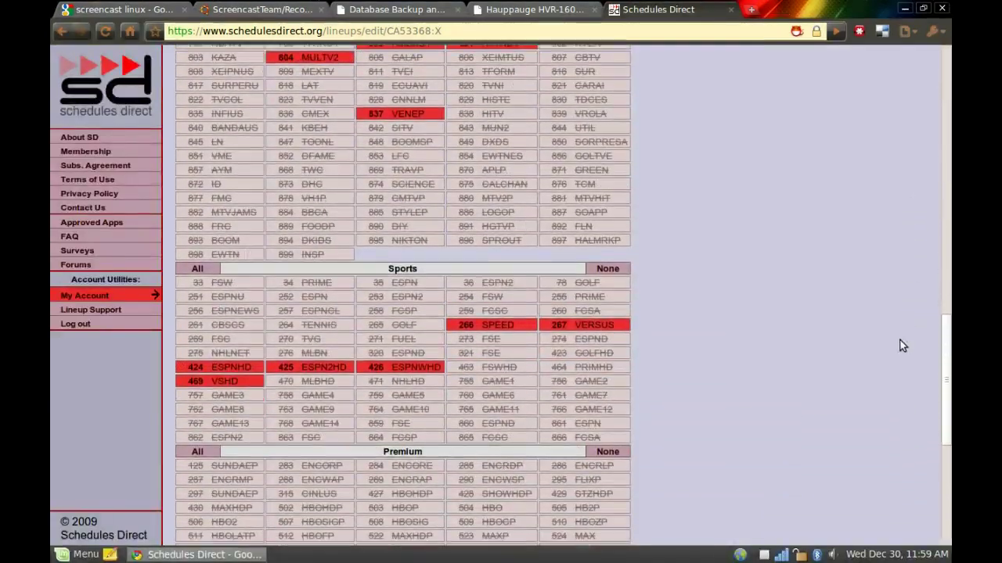
scroll(879, 406, "up", 1)
scroll(879, 406, "down", 5)
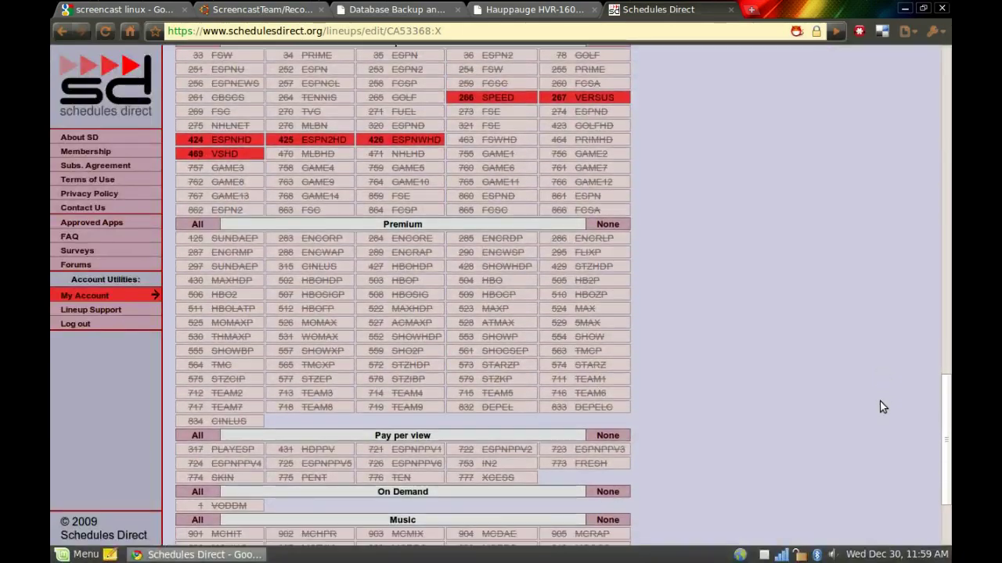
scroll(908, 420, "up", 1)
scroll(923, 227, "up", 20)
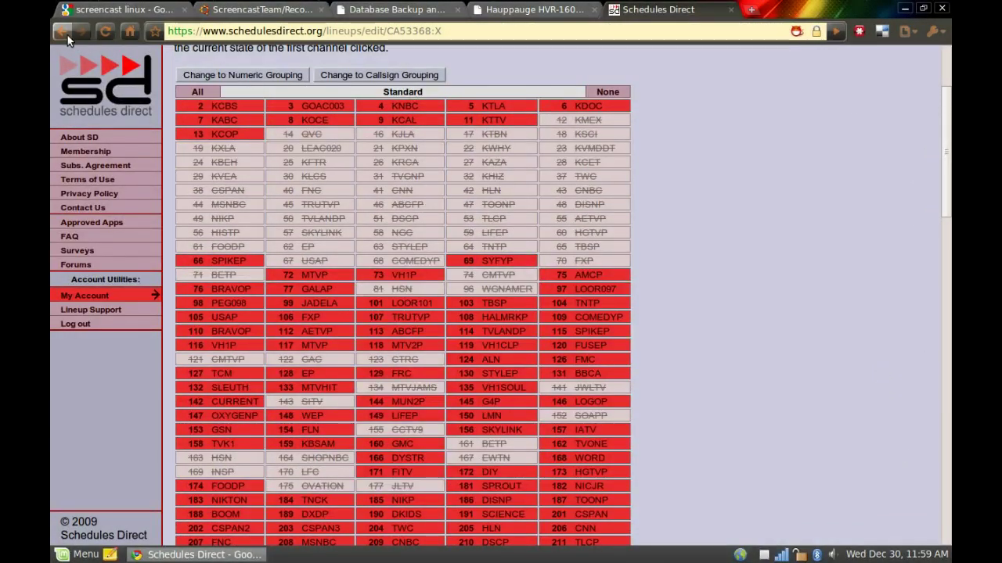
left_click(558, 217)
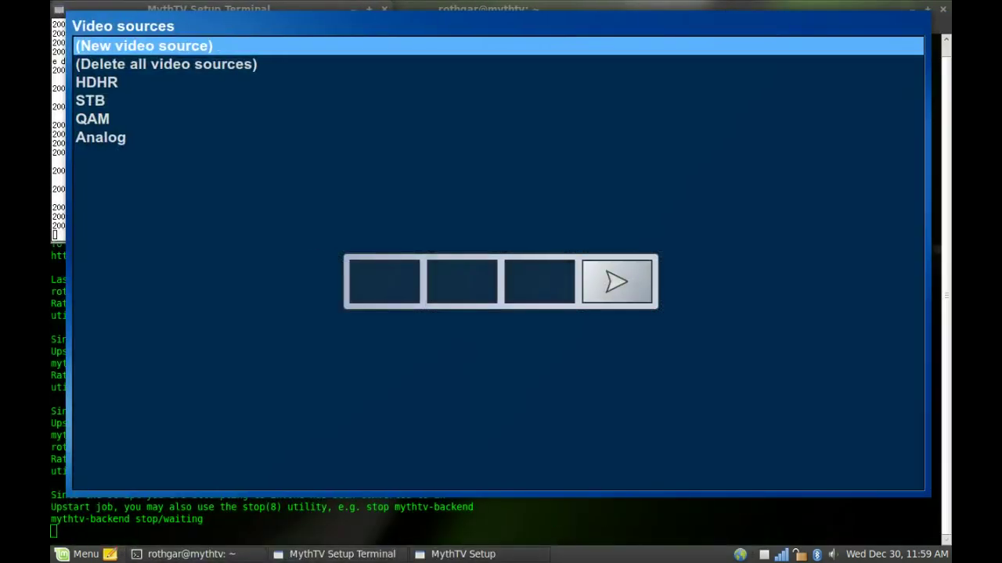
Select the HDHR video source and open its setup.
key("Down")
key("Down")
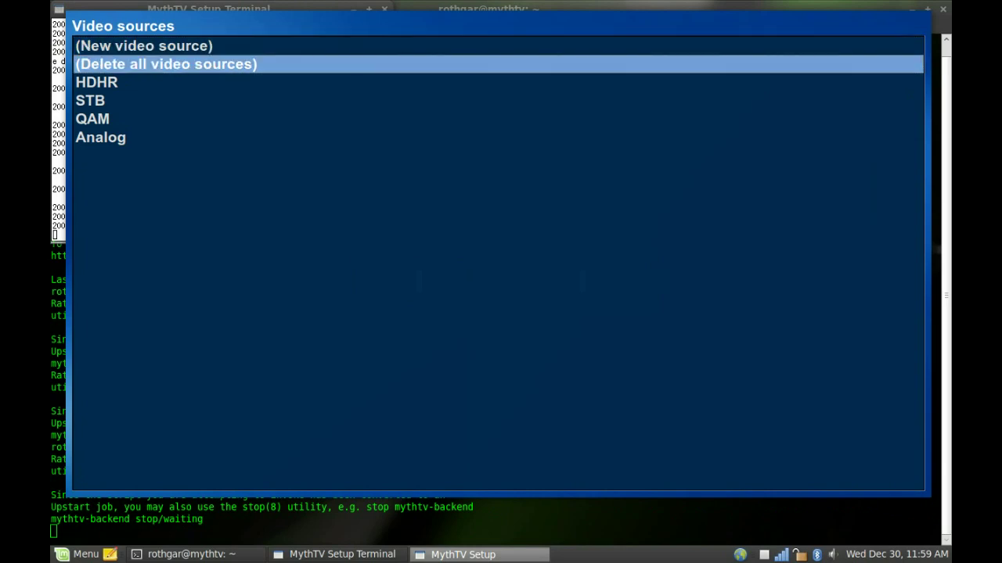
key("Up")
key("Up")
key("Down")
key("Down")
key("Down")
key("Up")
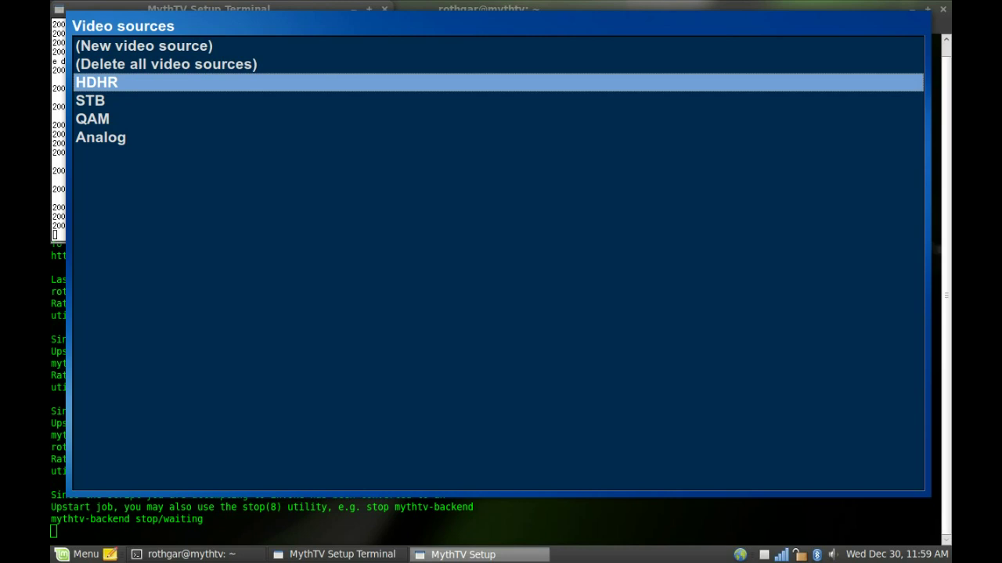
key("Return")
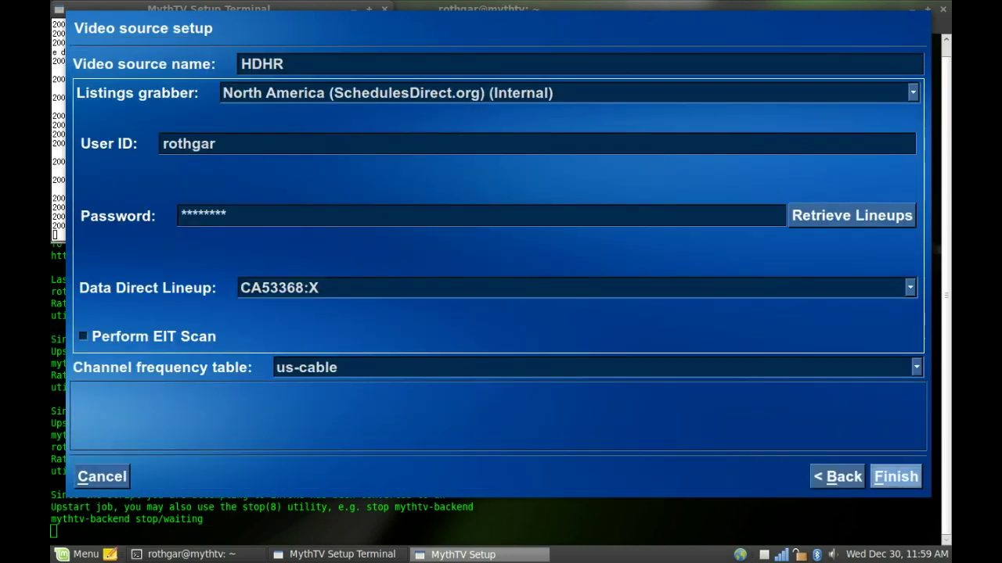
Set the listings grabber to North America (SchedulesDirect.org) (Internal).
key("Down")
key("Down")
key("Down")
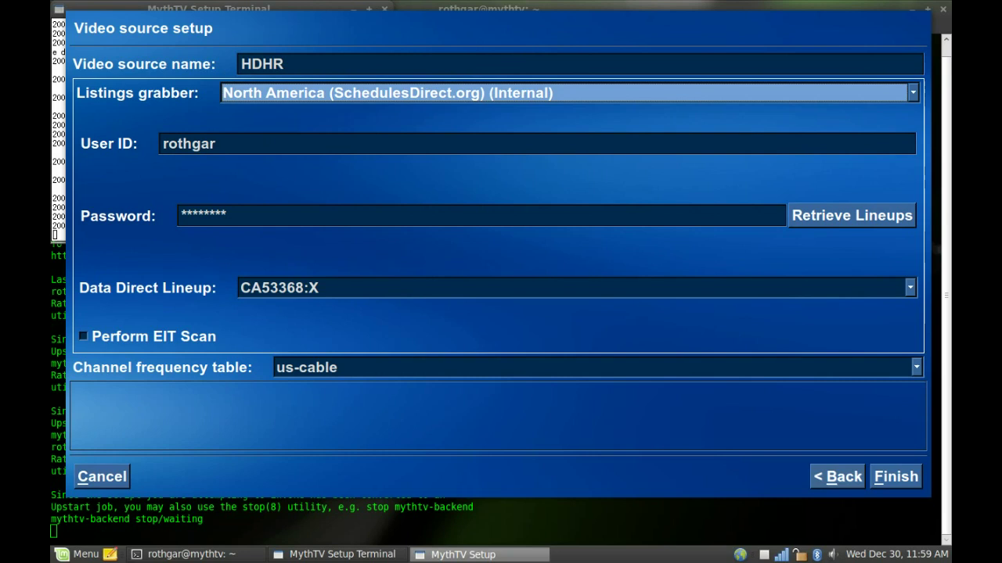
key("Right")
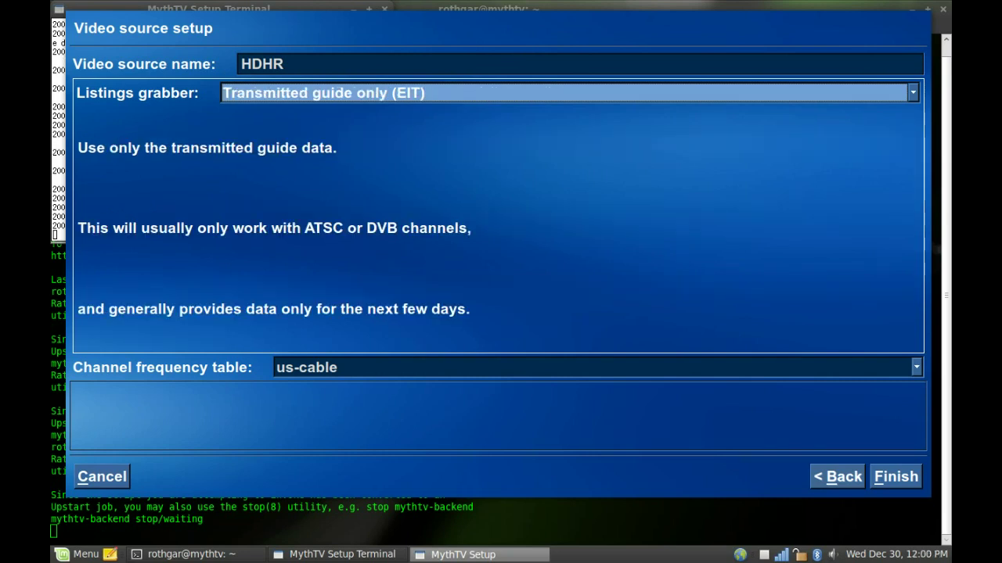
key("Right")
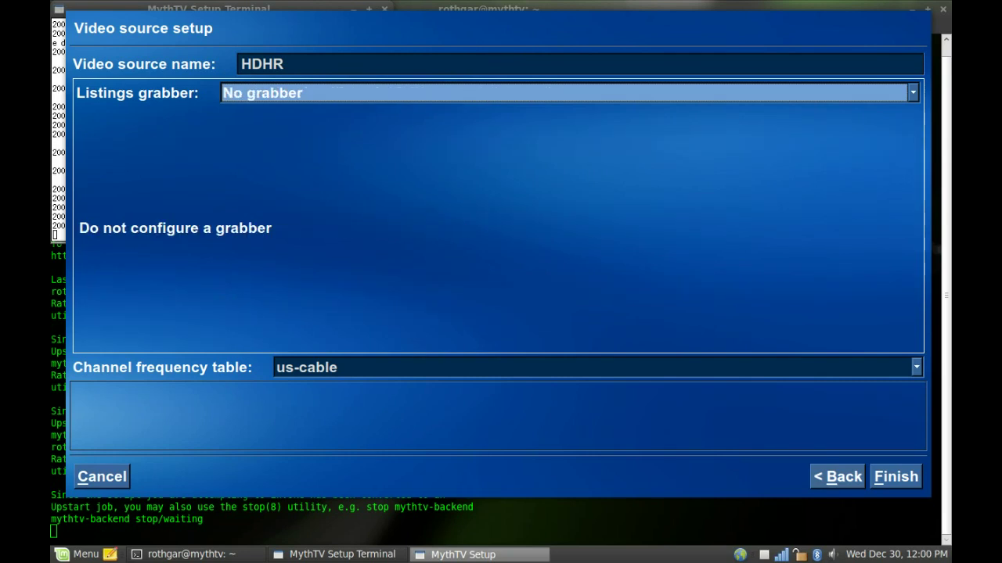
key("Right")
key("Right")
key("Right")
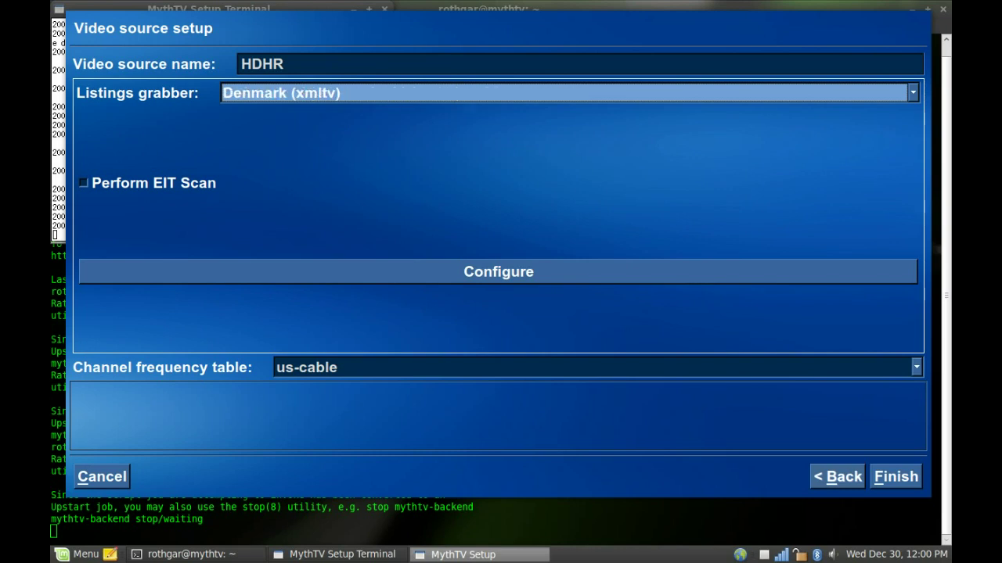
key("Right")
key("Right")
key("Right")
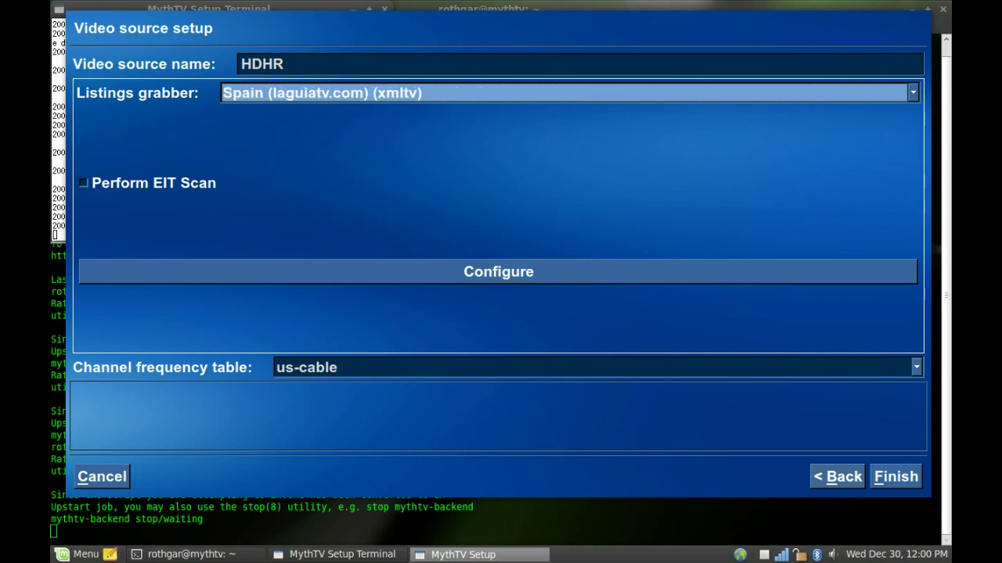
key("Right")
key("Right")
key("Right")
key("Right")
key("Right")
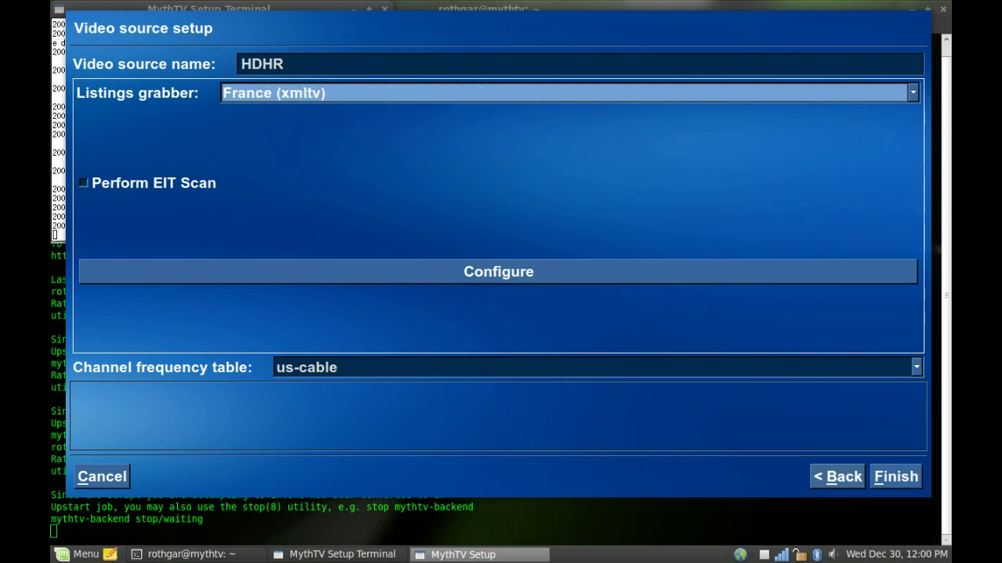
key("Right")
key("Right")
key("Right")
key("Right")
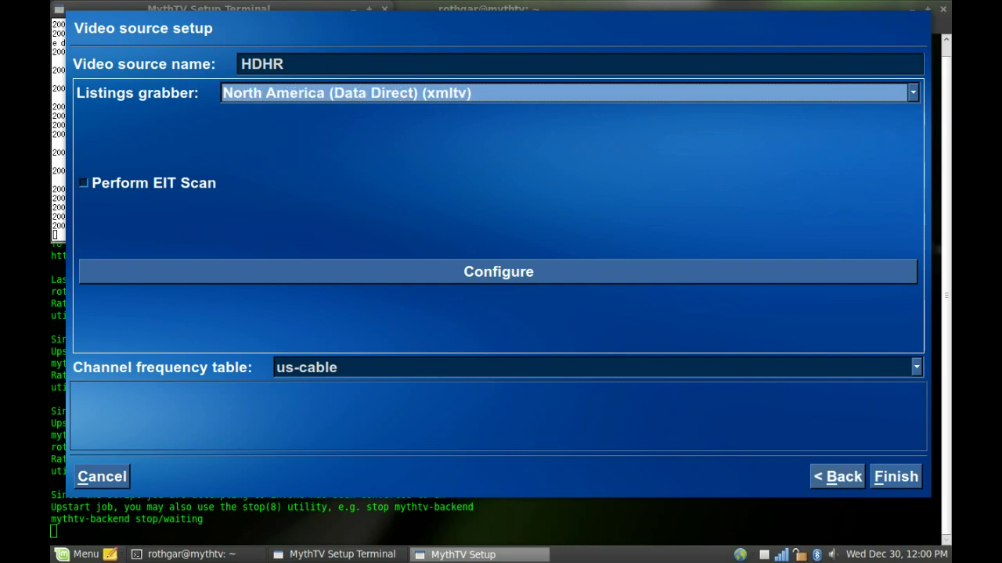
key("Right")
key("Right")
key("Right")
key("Right")
key("Right")
key("Right")
key("Right")
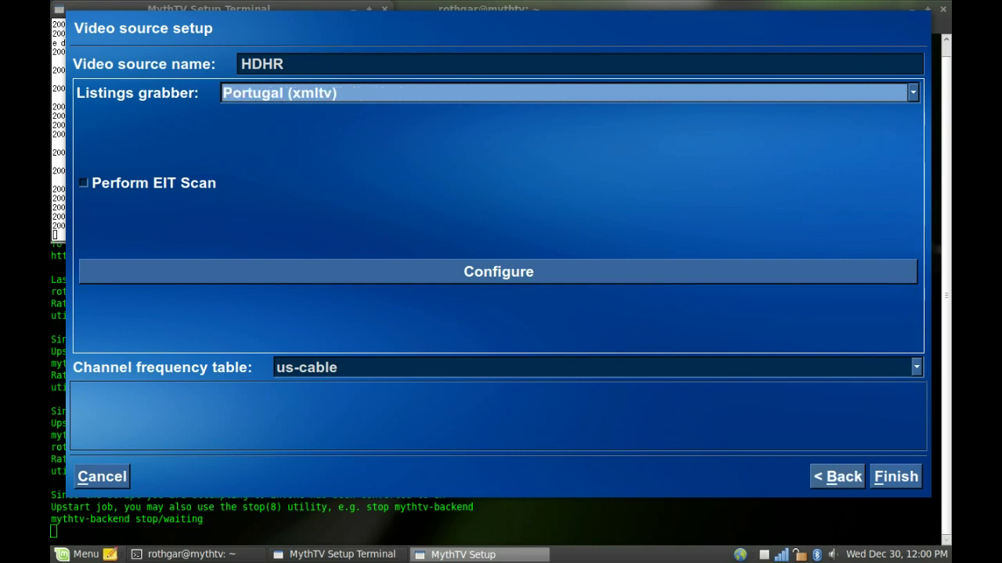
key("Left")
key("Left")
key("Left")
key("Left")
key("Left")
key("Left")
key("Left")
key("Left")
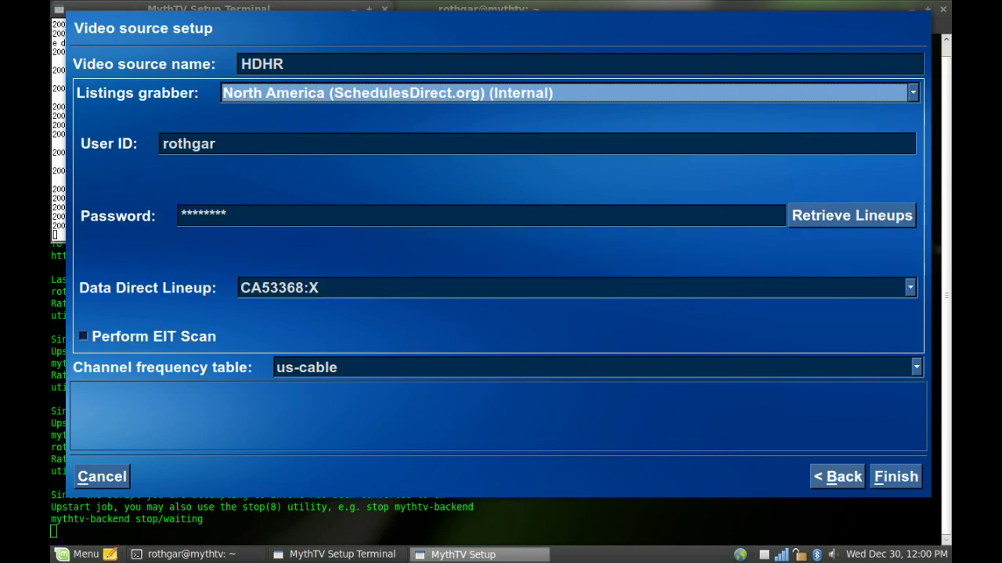
Check the user ID, password, lineup CA53368:X, EIT scan and us-cable frequency table, then finish.
key("Down")
key("Down")
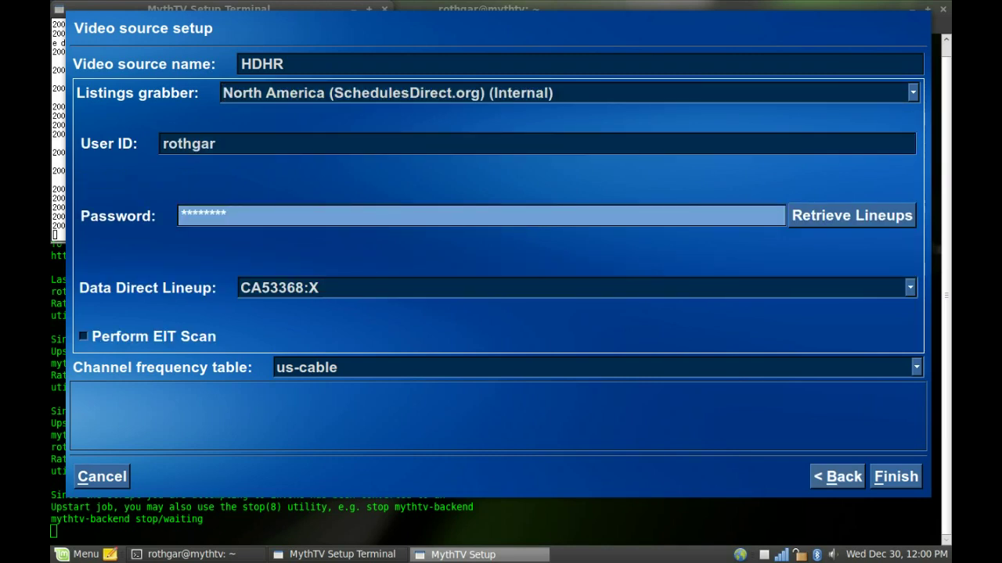
key("Up")
key("Down")
key("Down")
key("Down")
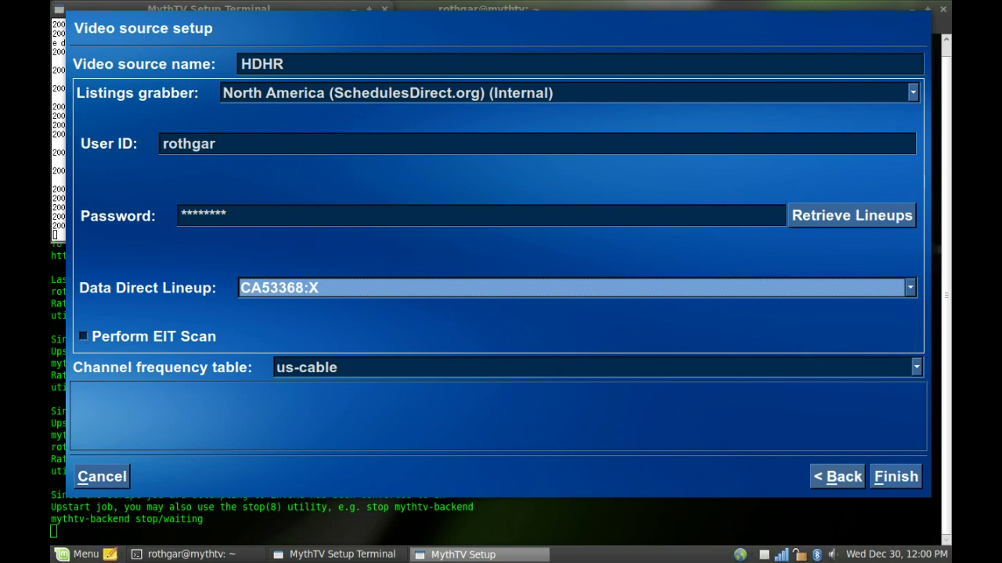
key("Down")
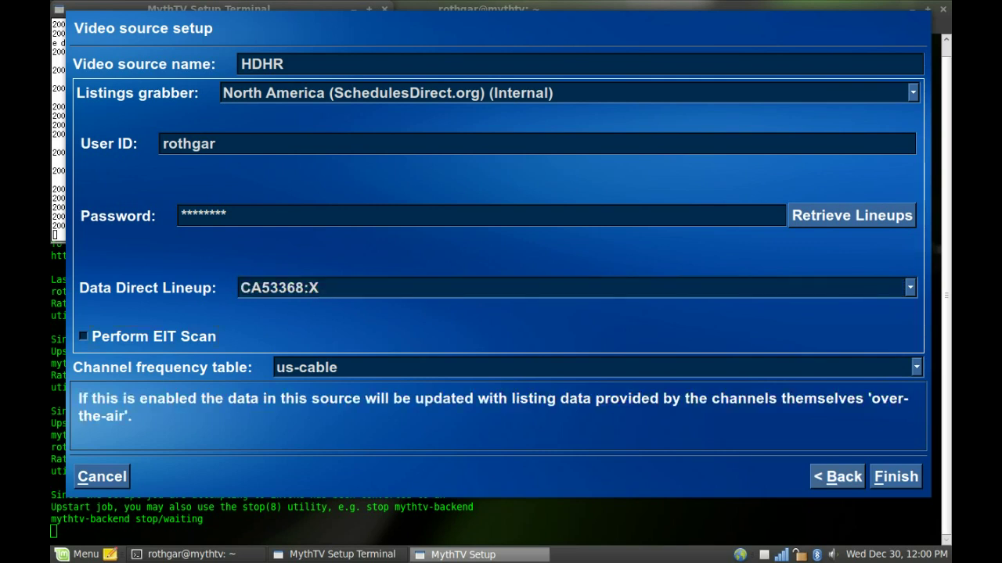
key("Up")
key("Down")
key("Down")
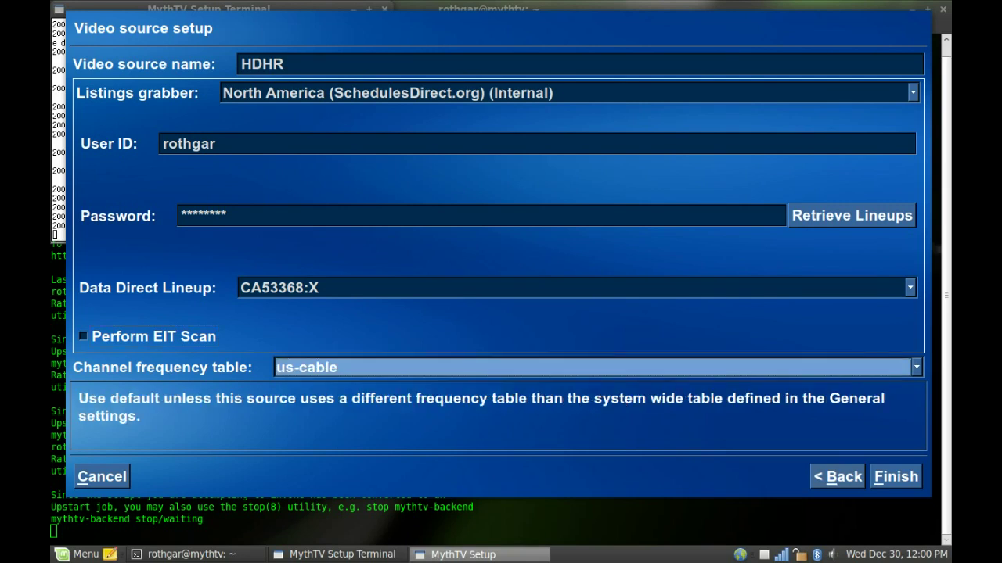
key("Down")
key("Up")
key("Down")
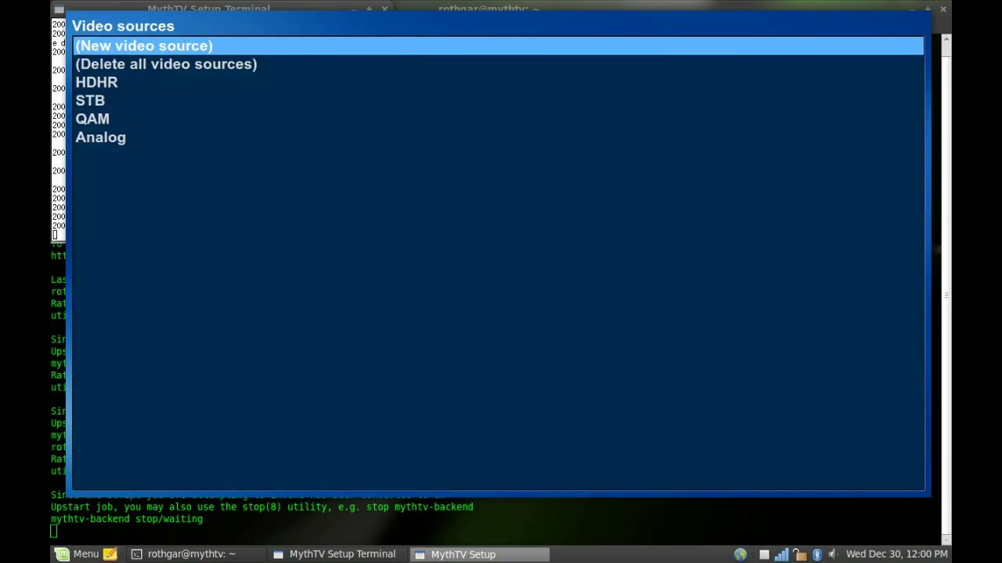
Open and re-save the STB and QAM video sources without changes.
key("Down")
key("Down")
key("Down")
key("Return")
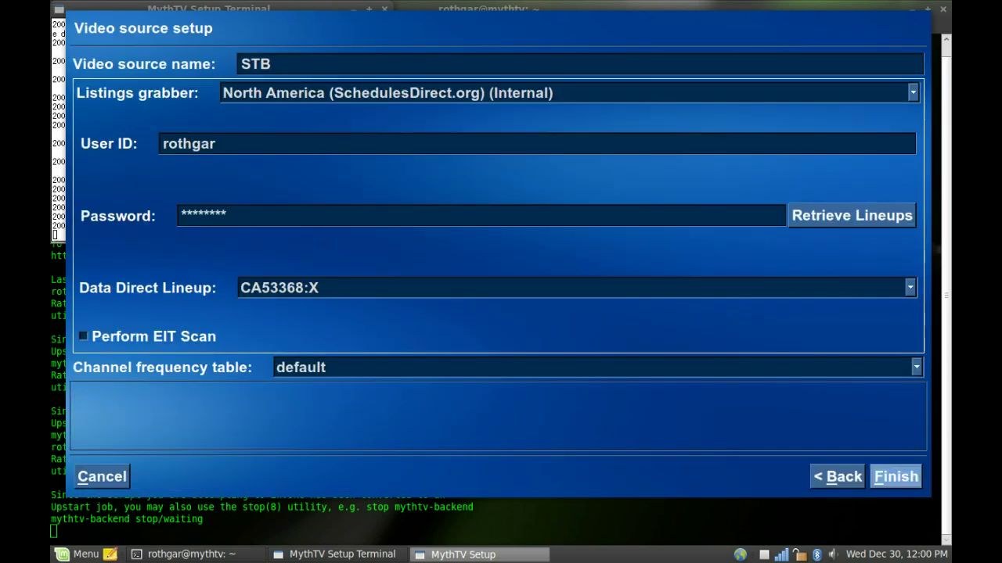
key("Return")
key("Down")
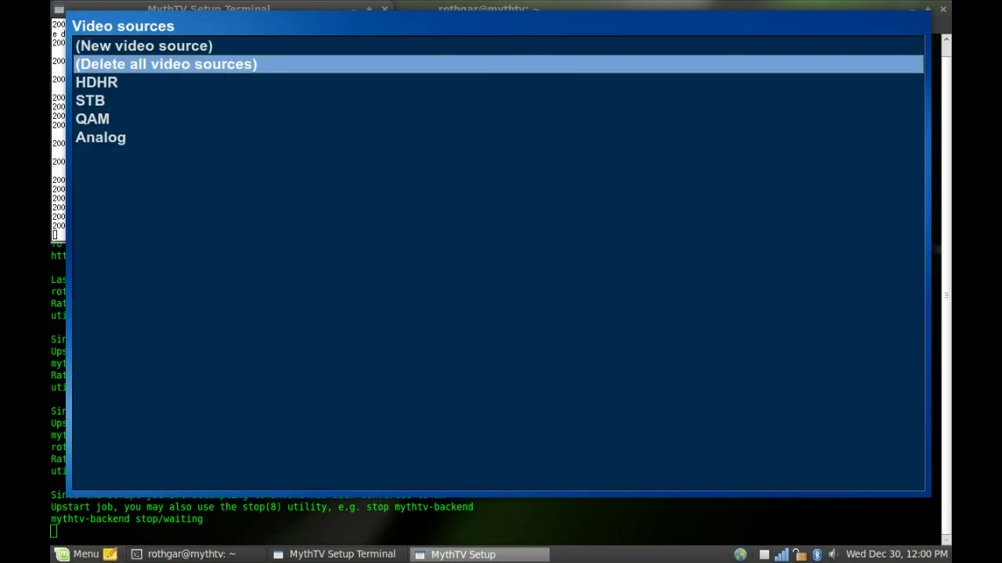
key("Down")
key("Down")
key("Down")
key("Return")
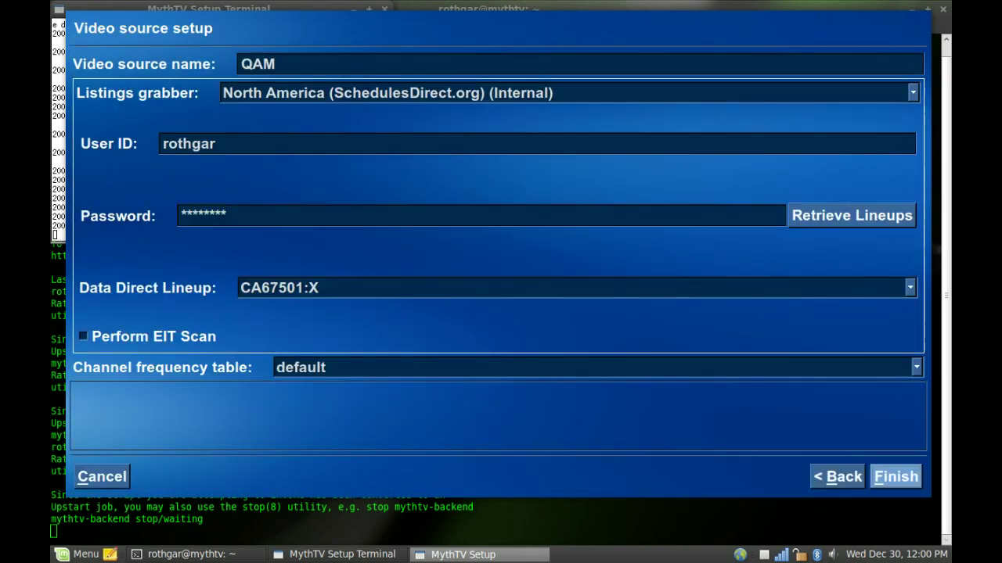
key("Up")
key("Up")
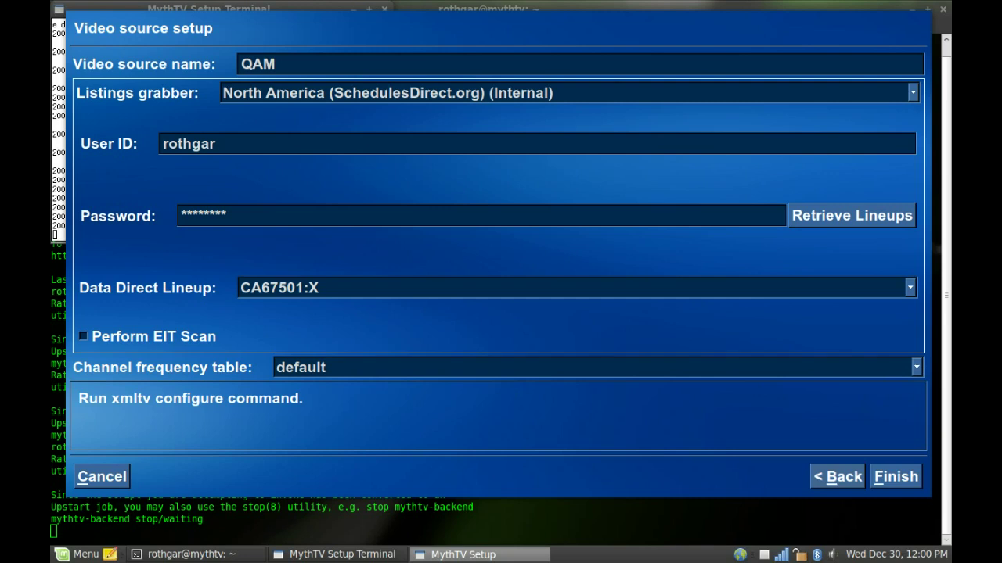
key("Down")
key("Return")
Review the HDHR, STB, QAM and Analog sources, ending at the top of the list.
key("Down")
key("Down")
key("Down")
key("Down")
key("Down")
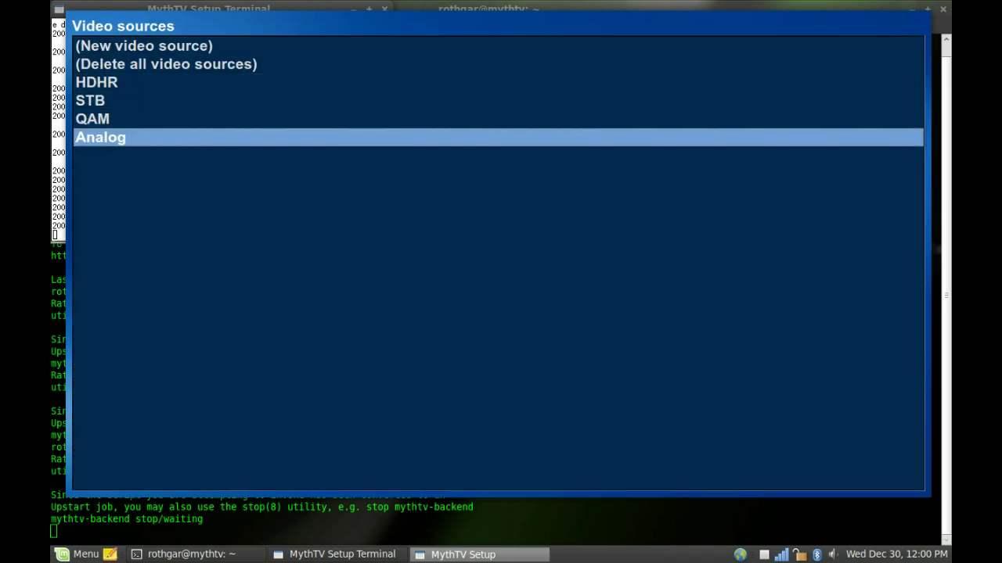
key("Up")
key("Up")
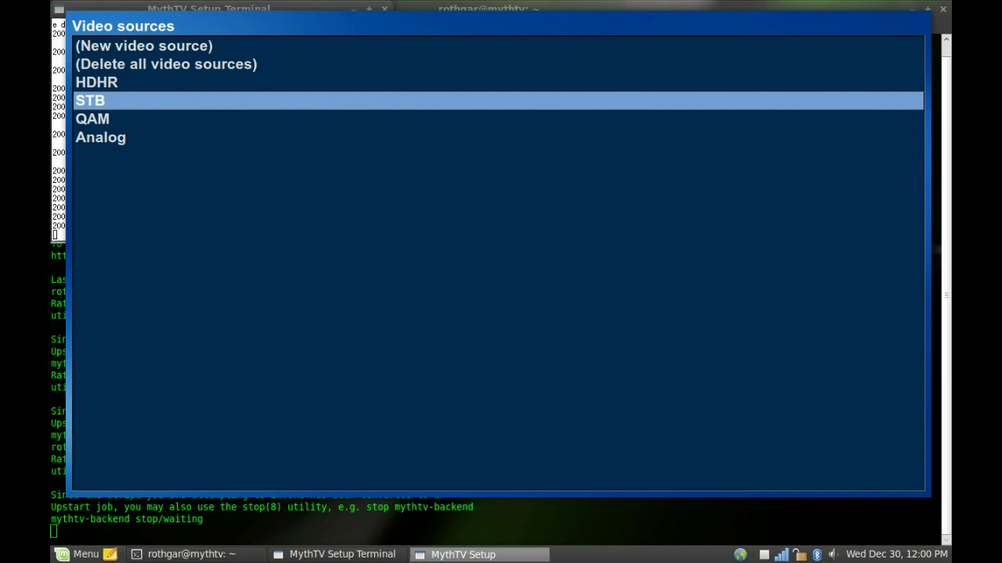
key("Up")
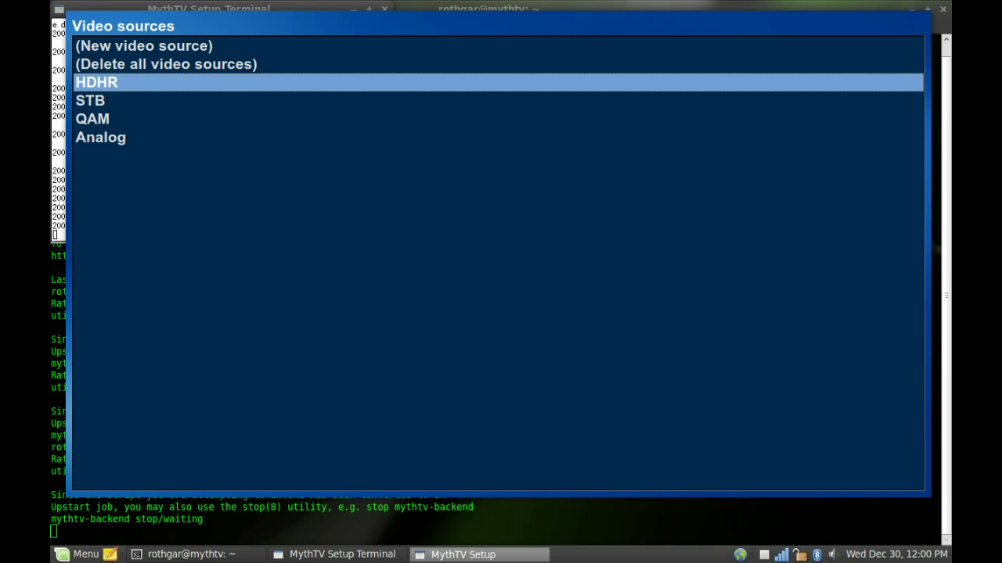
key("Down")
key("Down")
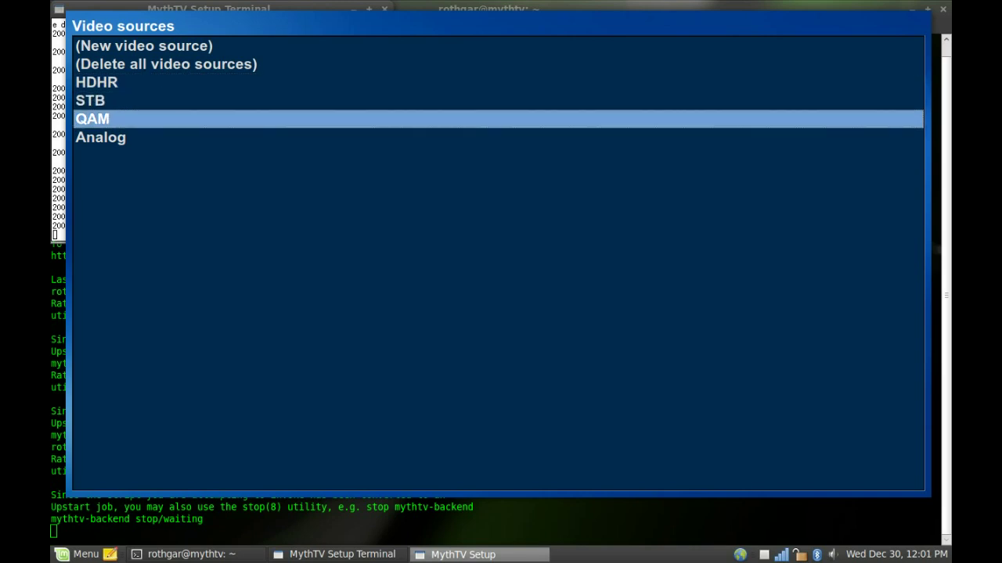
key("Up")
key("Up")
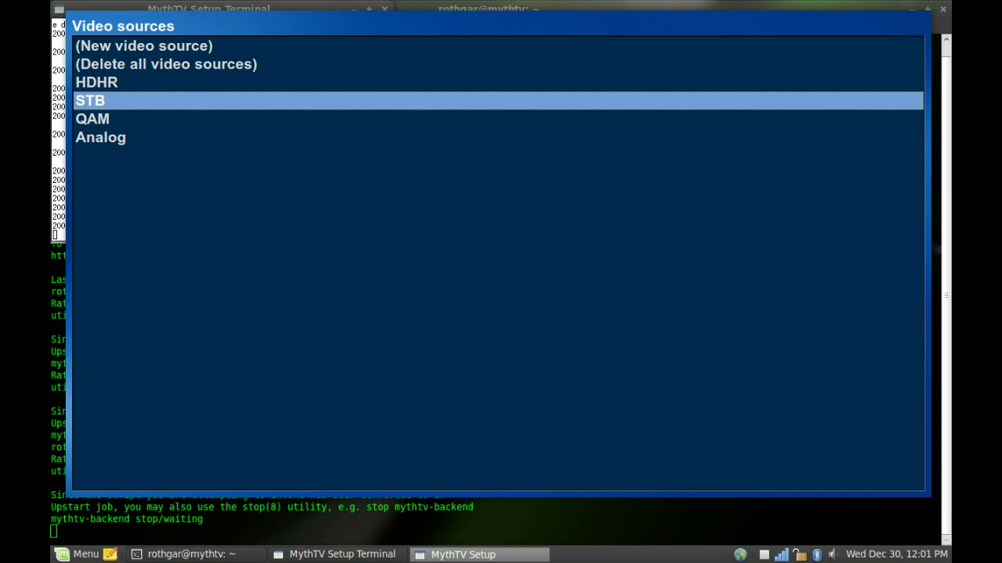
key("Down")
key("Down")
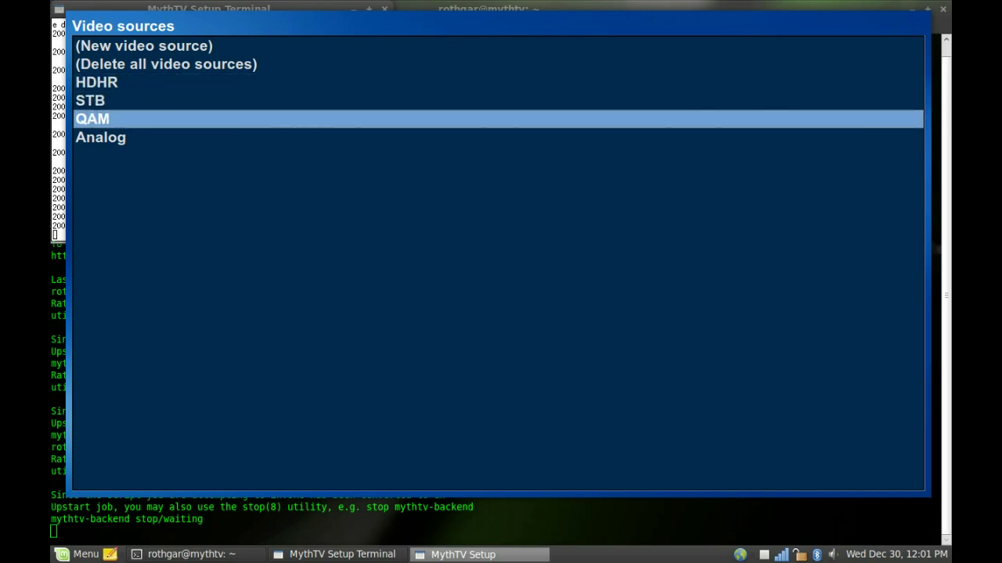
key("Up")
key("Up")
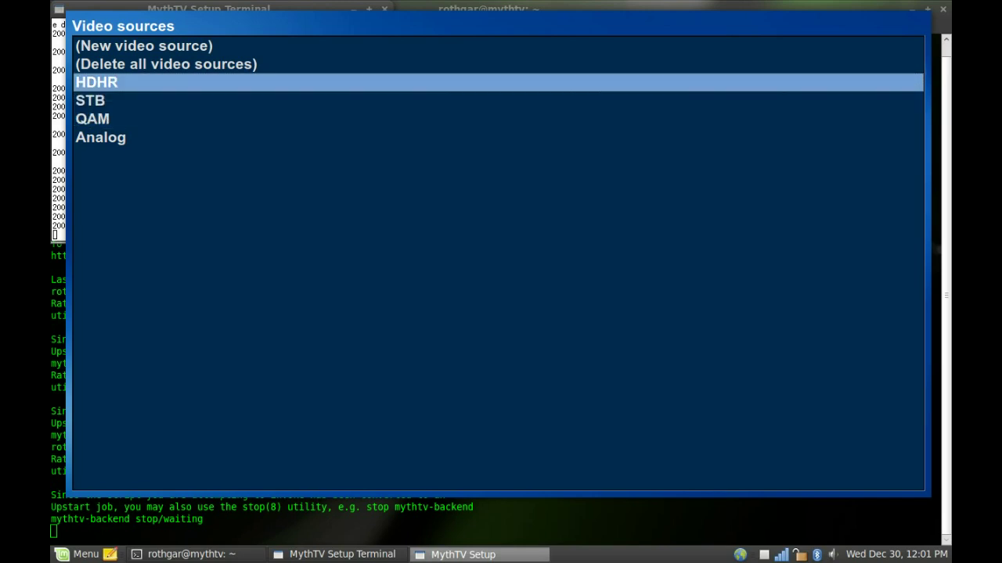
key("Down")
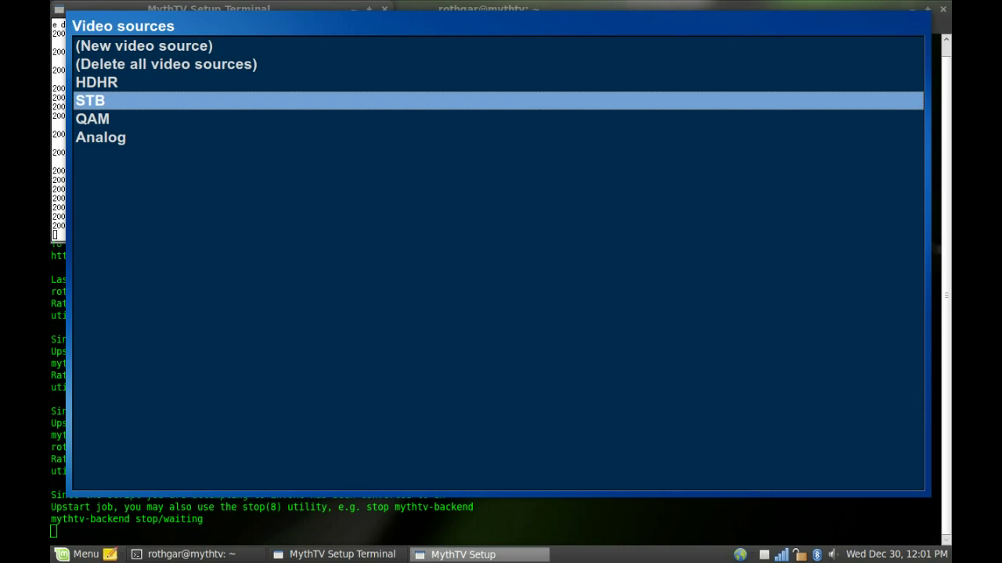
key("Up")
key("Down")
key("Down")
key("Up")
key("Up")
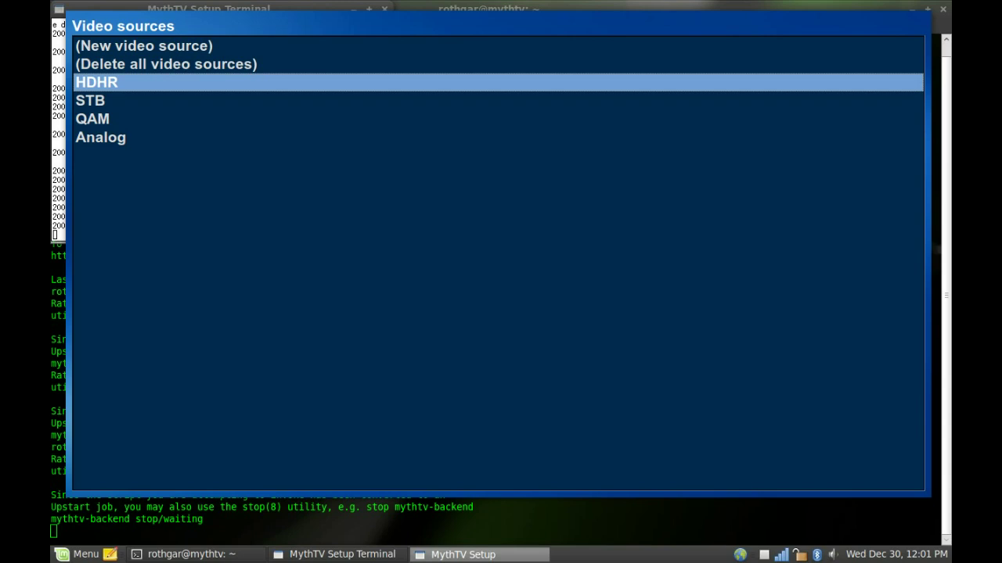
key("Down")
key("Down")
key("Down")
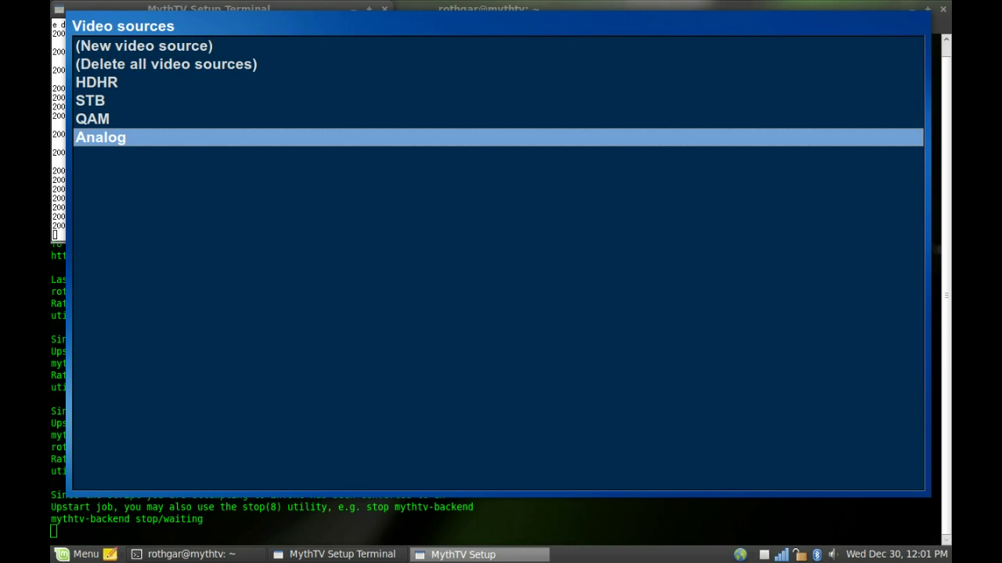
key("Up")
key("Up")
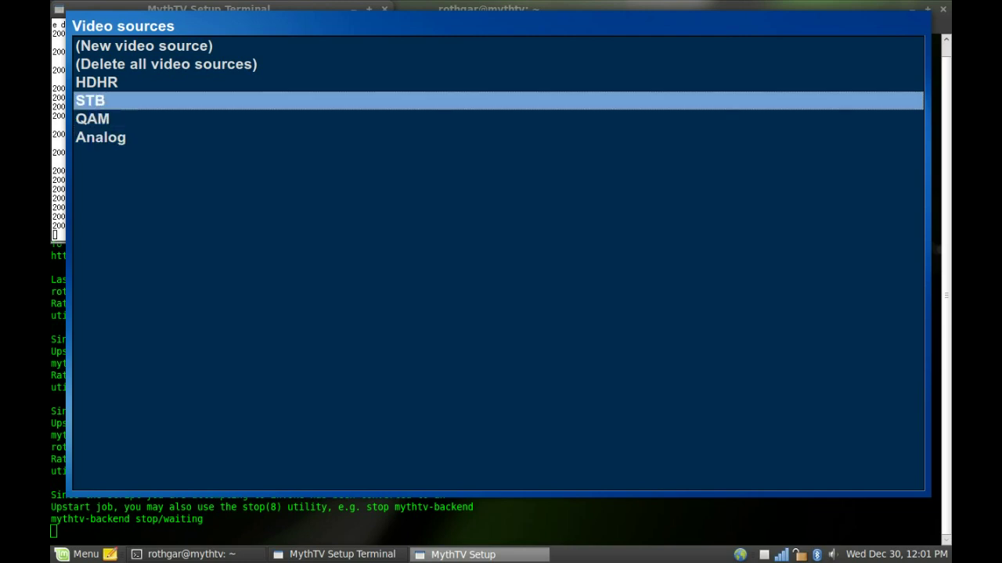
key("Up")
key("Down")
key("Down")
key("Down")
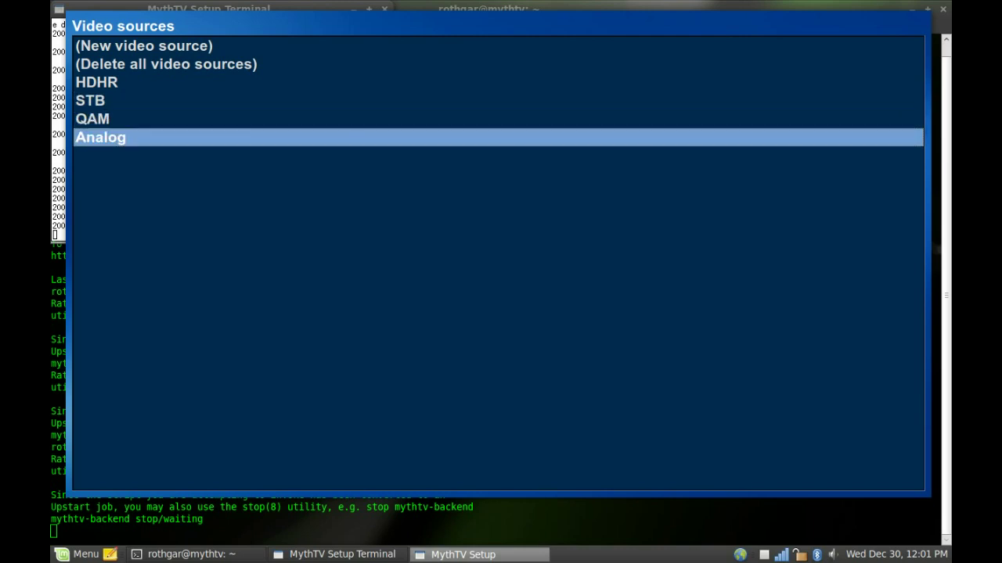
key("Up")
key("Up")
key("Up")
key("Up")
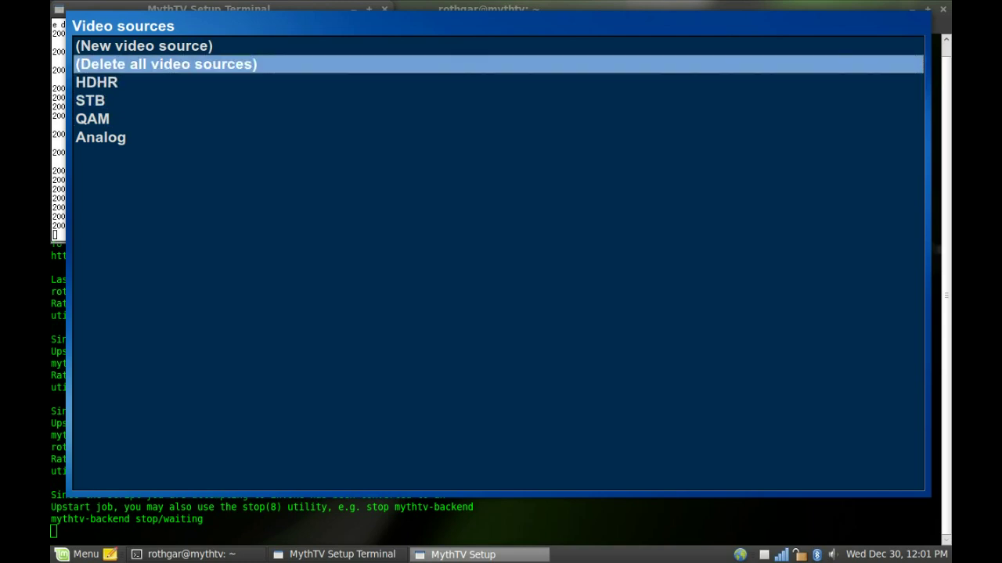
key("Up")
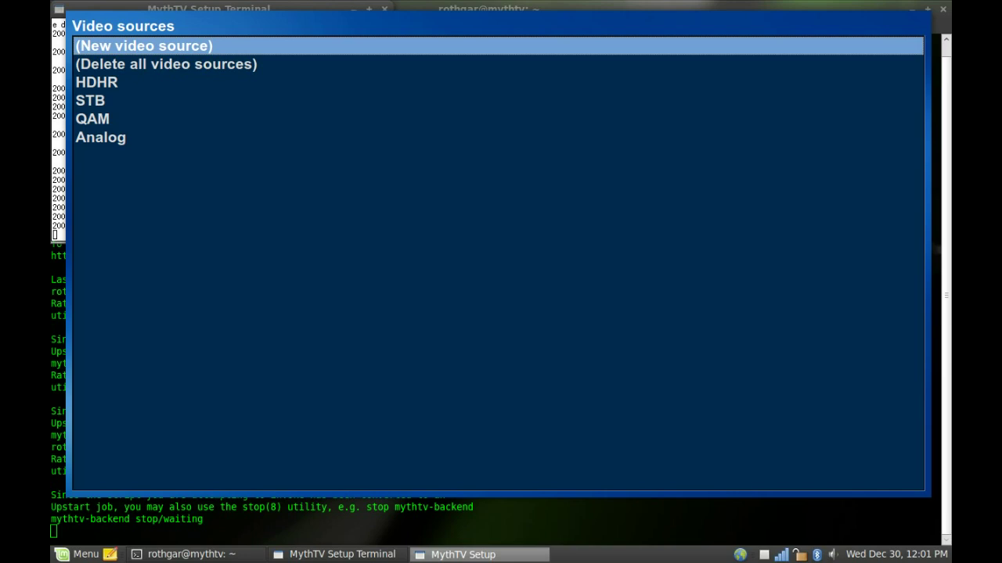
Go to '4. Input connections' and highlight the HDPVR /dev/video0 Component input.
key("Escape")
key("Down")
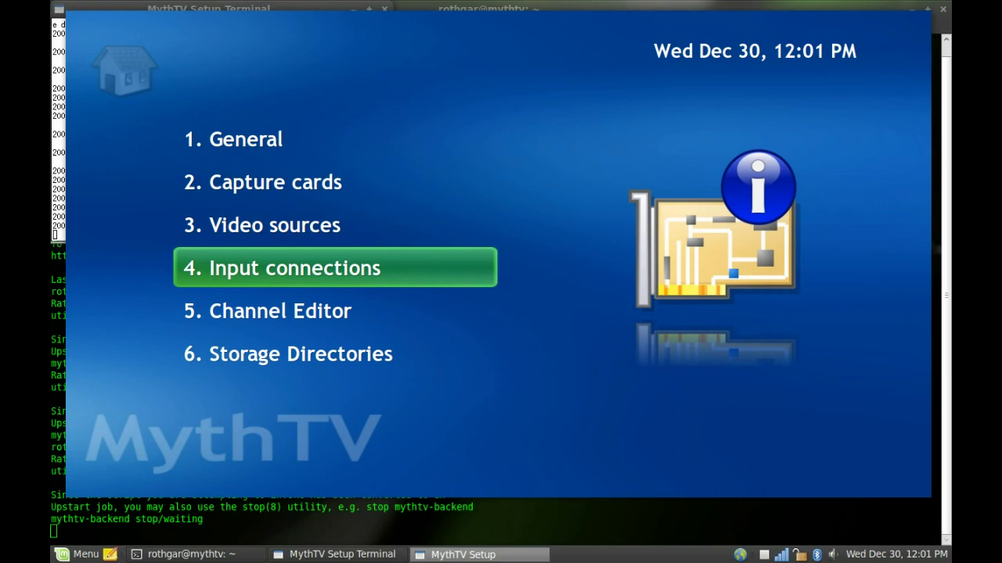
key("Return")
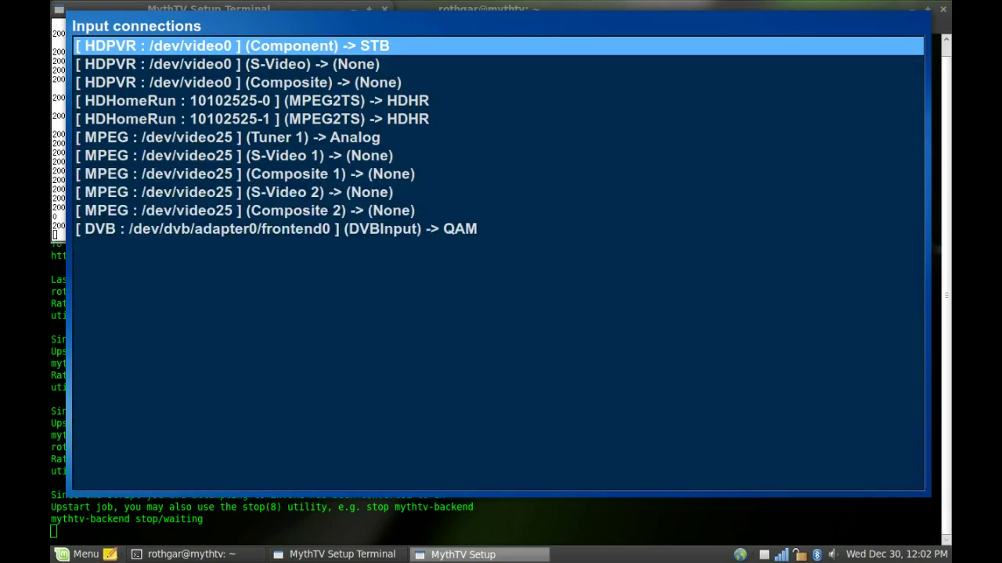
key("Down")
key("Up")
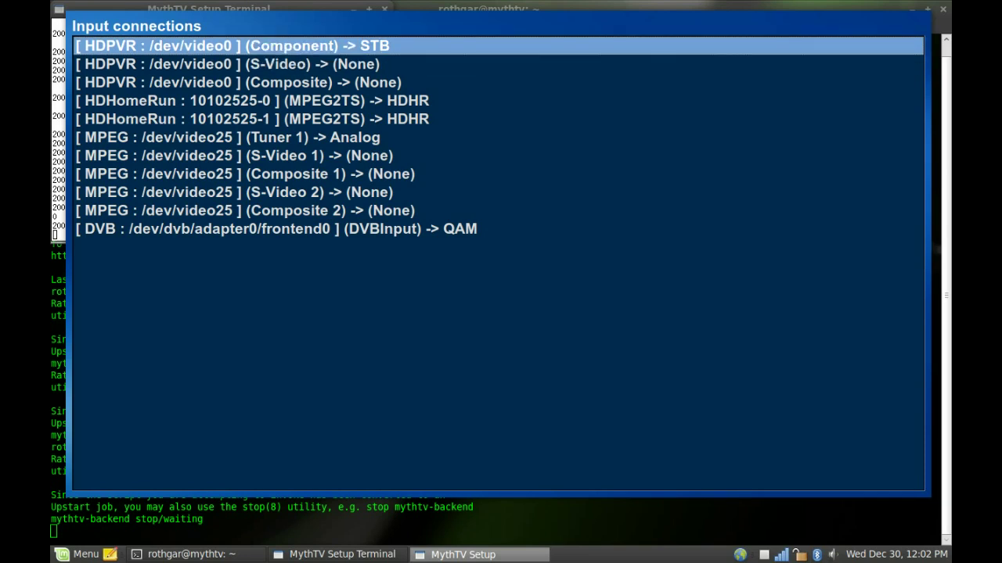
key("Down")
key("Down")
key("Up")
key("Up")
key("Down")
key("Down")
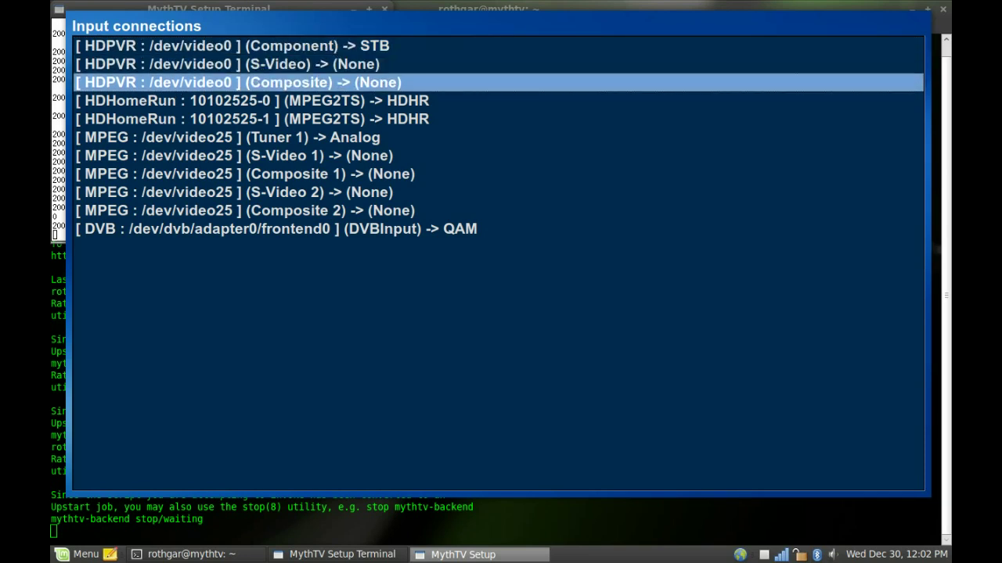
key("Up")
key("Up")
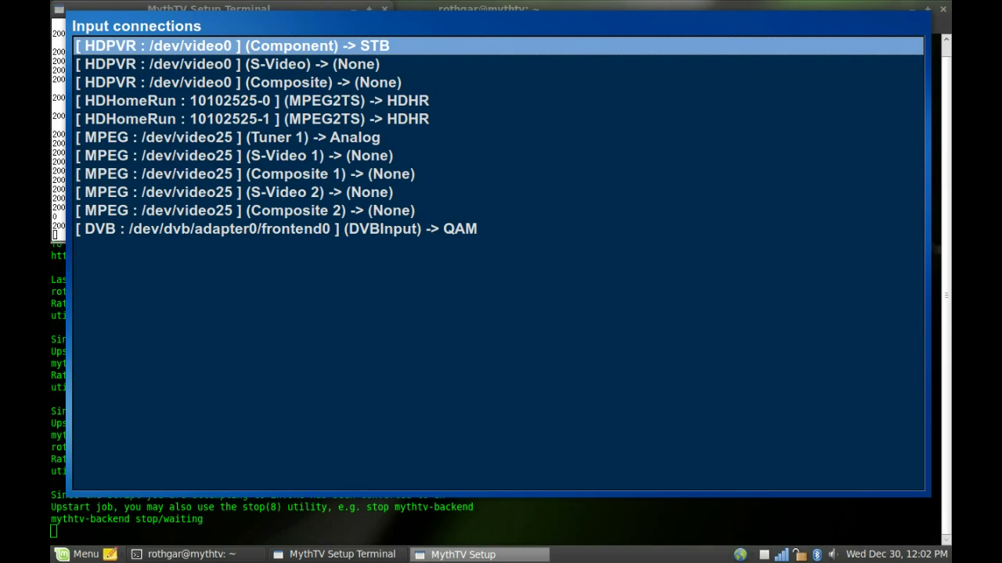
key("Return")
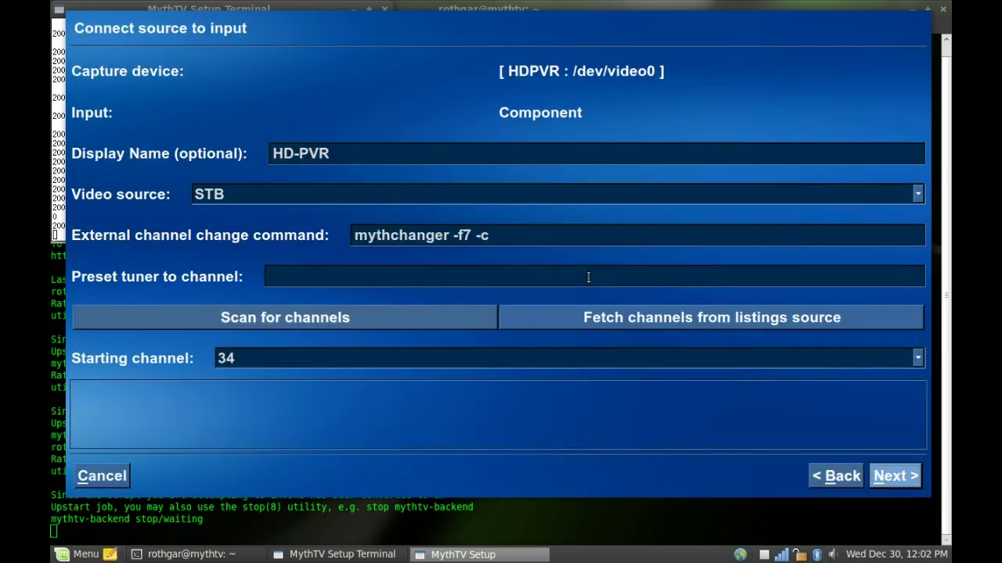
key("Down")
key("Down")
key("Down")
key("Up")
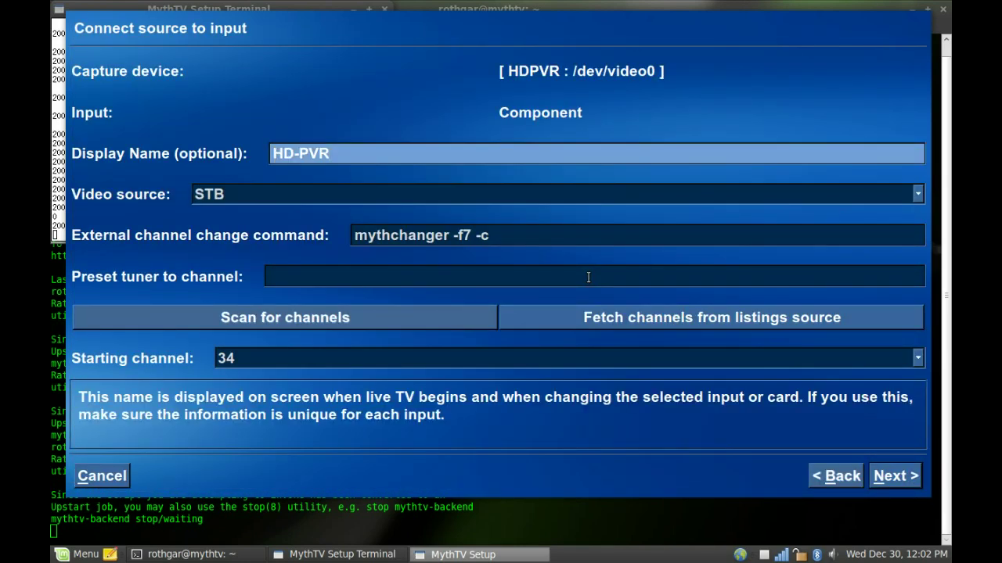
key("Down")
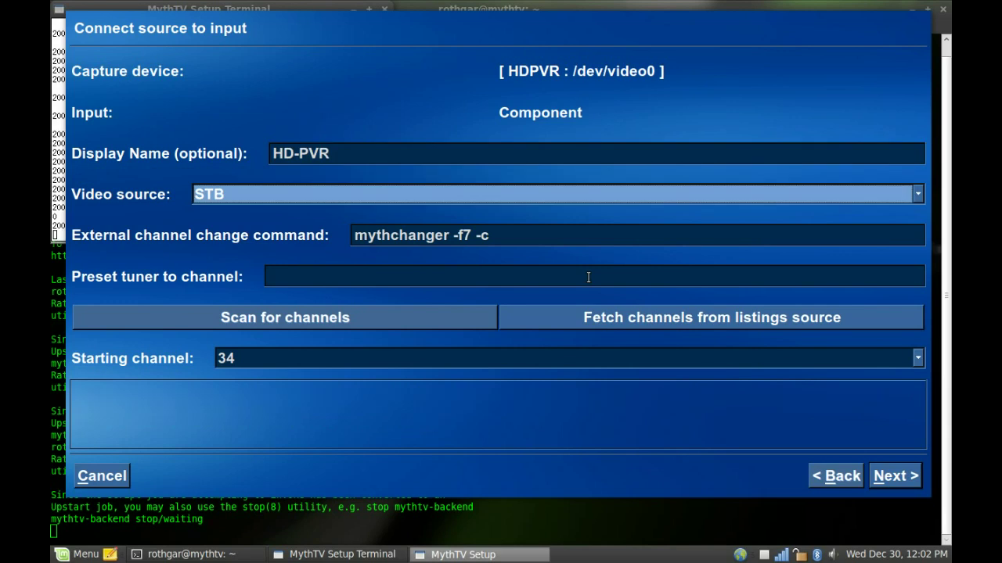
key("Left")
key("Left")
key("Left")
key("Left")
key("Left")
key("Down")
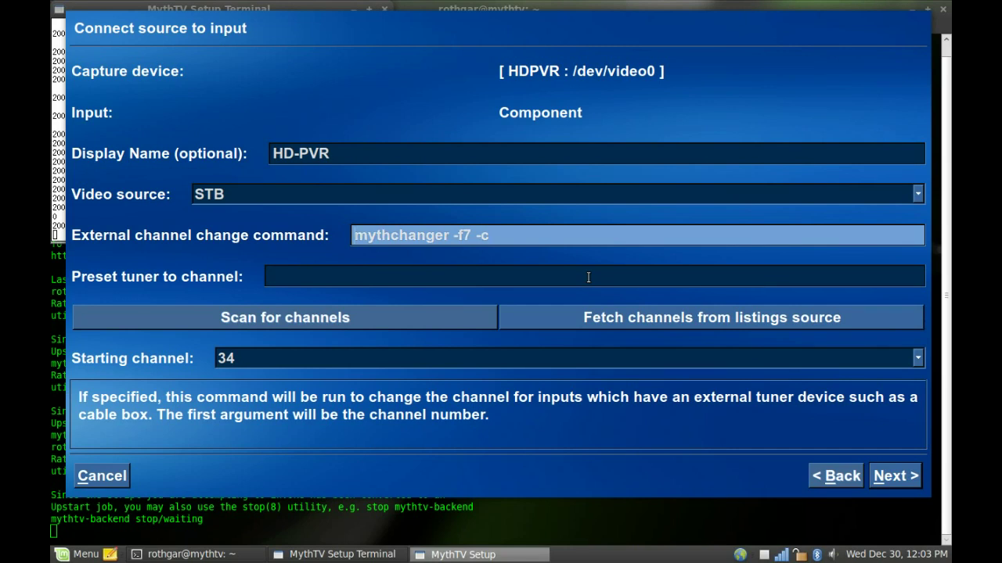
Review the HDPVR input's 'mythchanger -f7 -c' change command, preset channel and starting channel 34.
key("Right")
key("Right")
key("Right")
key("Right")
key("Right")
key("Right")
key("Right")
key("Right")
key("Right")
key("Right")
key("Right")
key("Right")
key("Right")
key("Right")
key("Right")
key("Left")
key("Left")
key("Left")
key("Down")
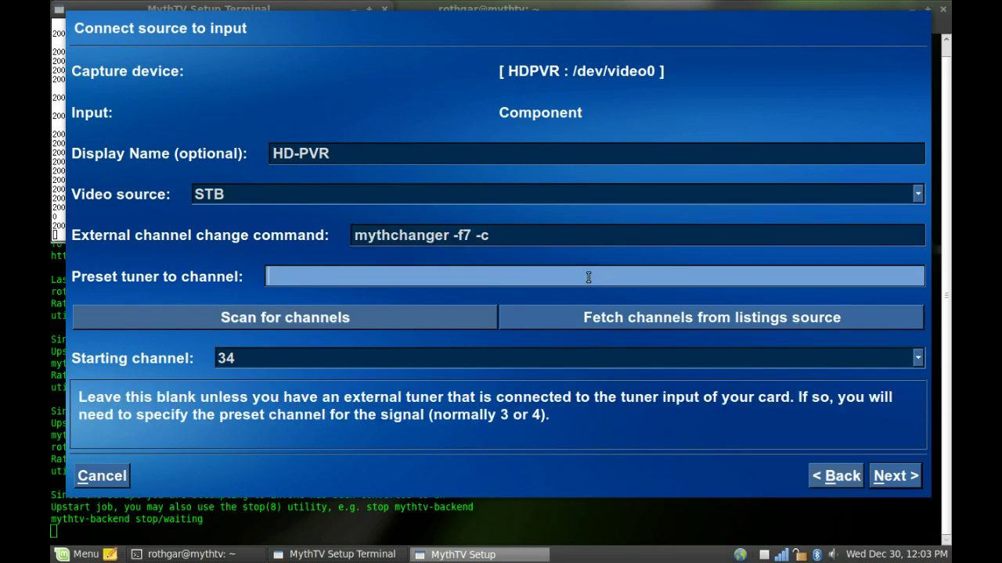
key("Up")
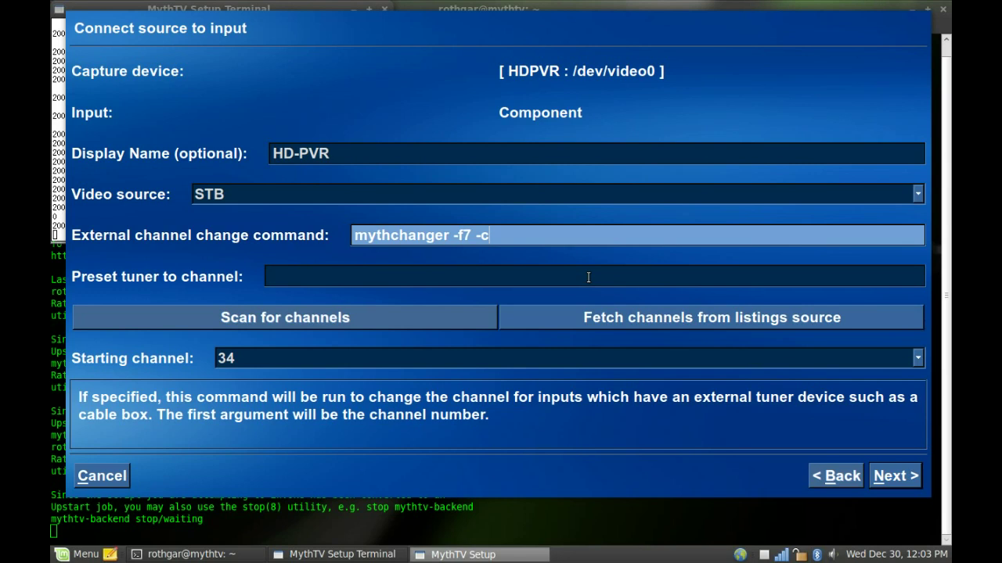
left_click(588, 277)
key("Down")
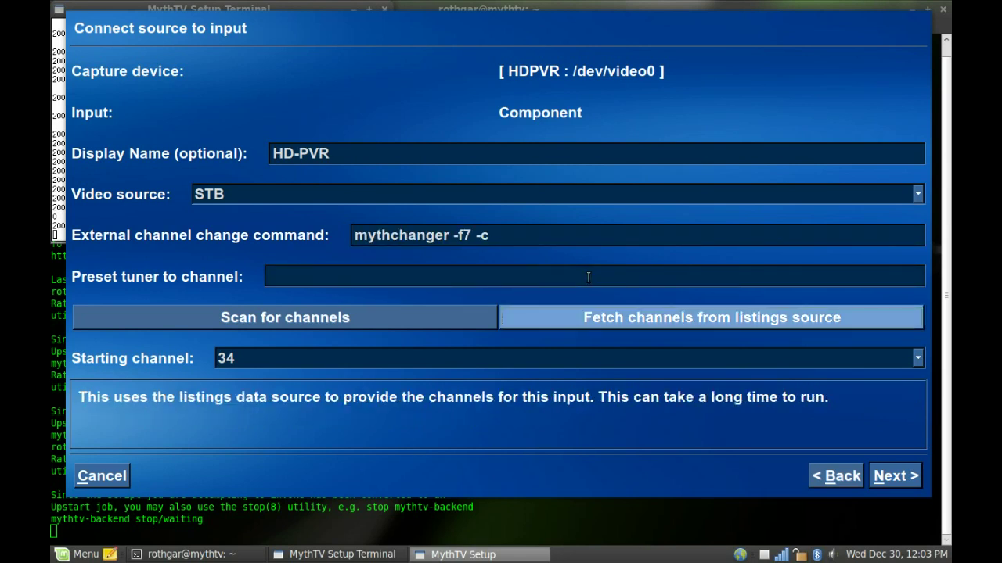
key("Up")
key("Down")
key("Down")
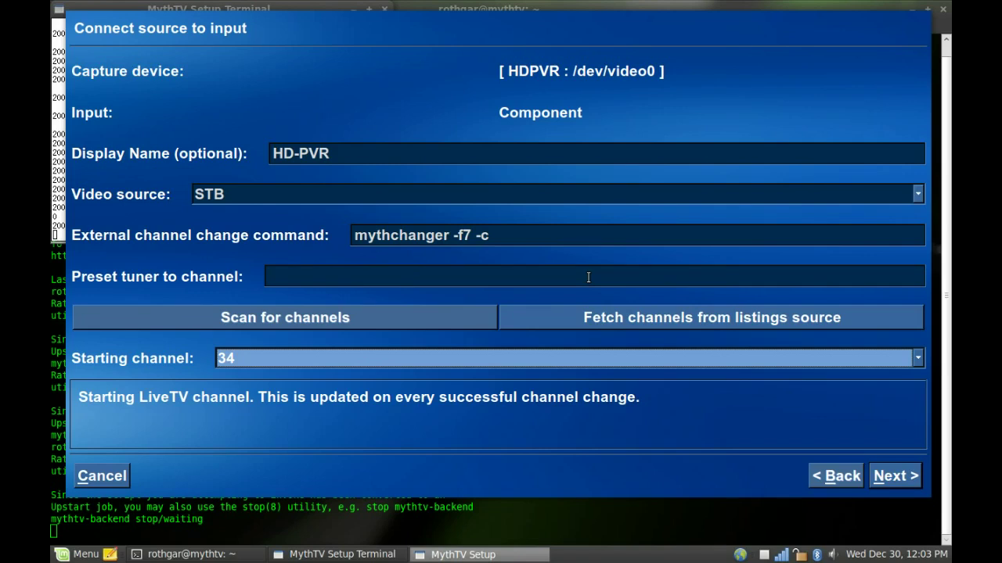
key("Down")
Try input priority 5, set it back to 0, keep Generic input groups, and finish.
key("Return")
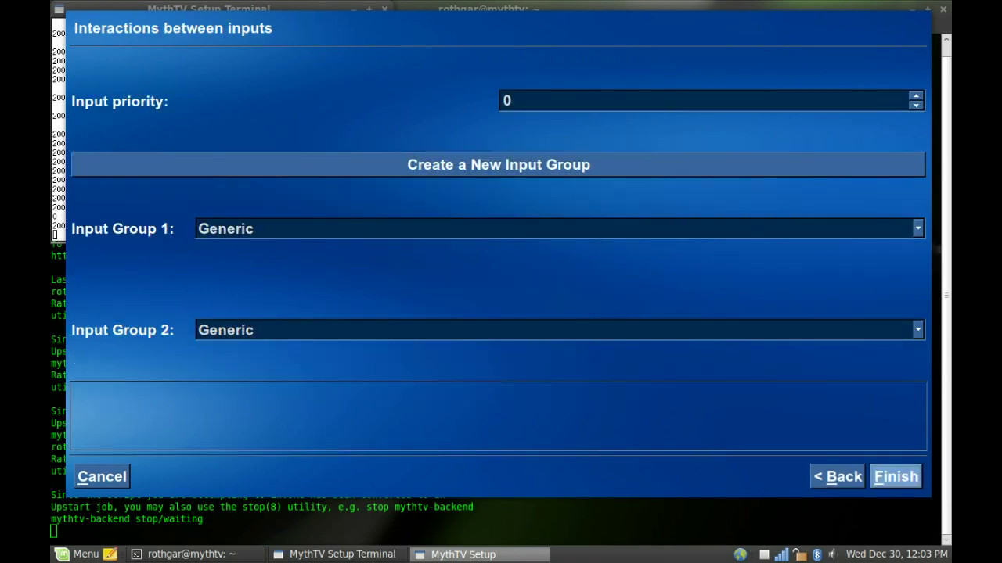
key("Down")
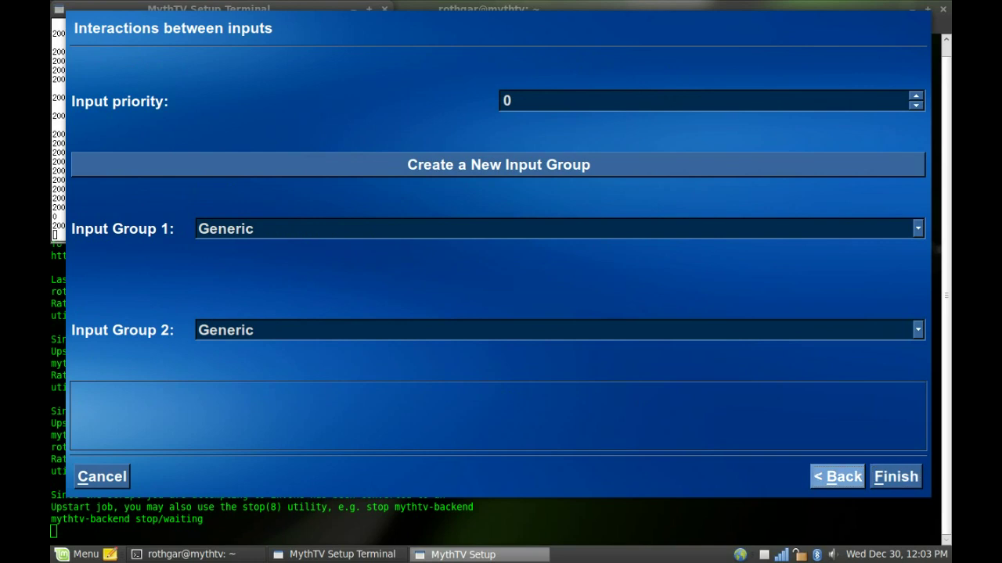
key("Down")
key("Down")
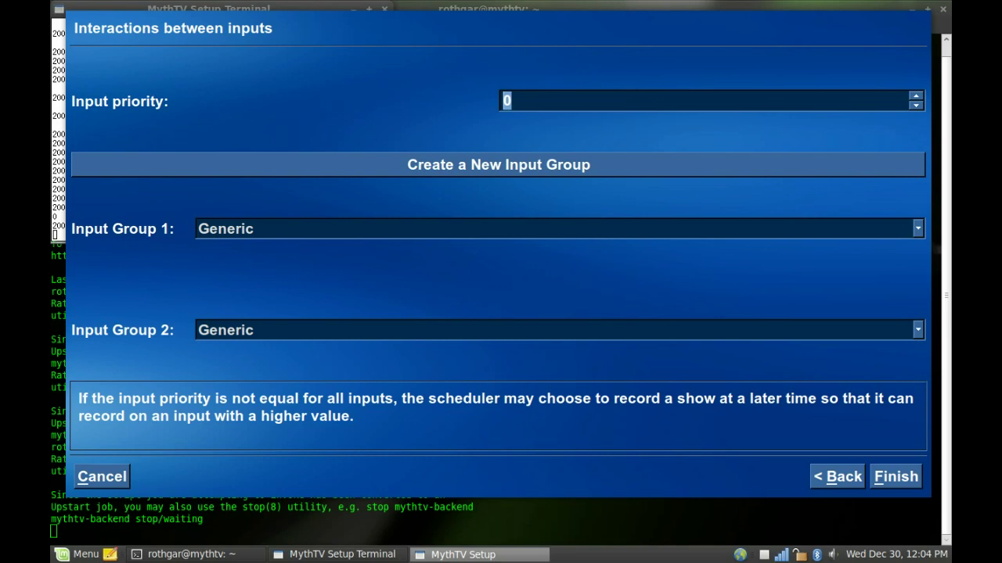
key("Right")
key("Right")
key("Right")
key("Right")
key("Right")
key("Left")
key("Left")
key("Left")
key("Left")
key("Left")
key("Down")
key("Down")
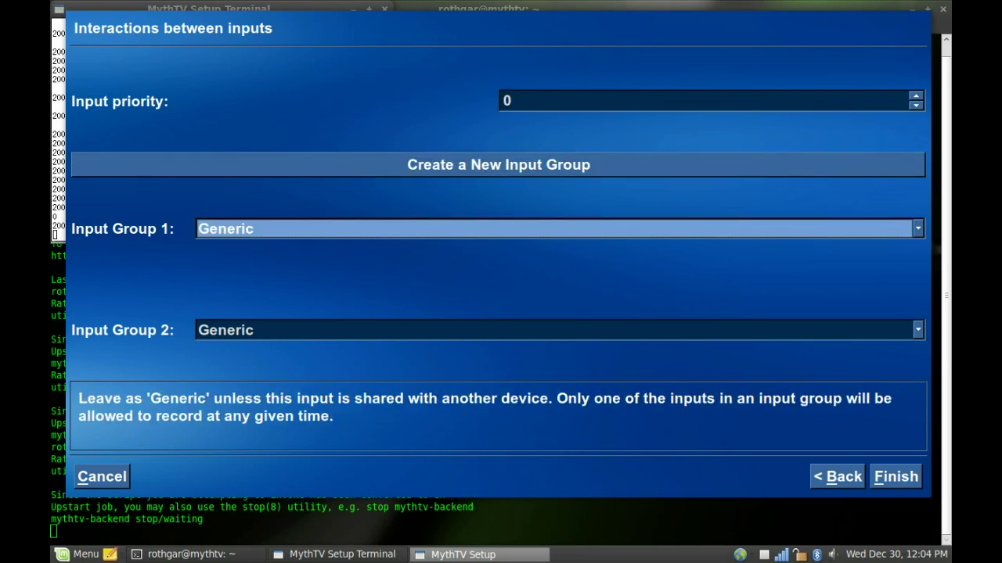
key("Down")
key("Down")
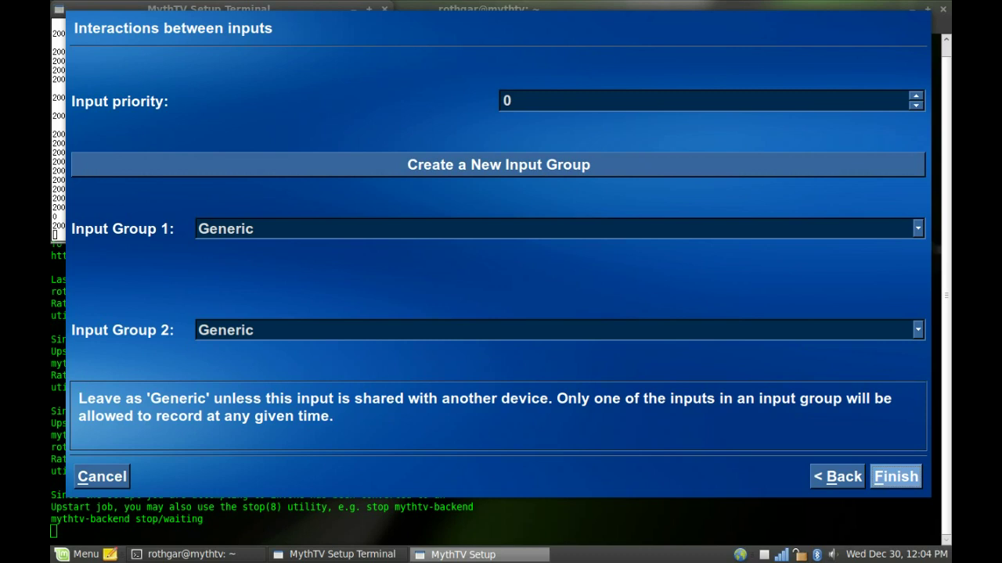
key("Return")
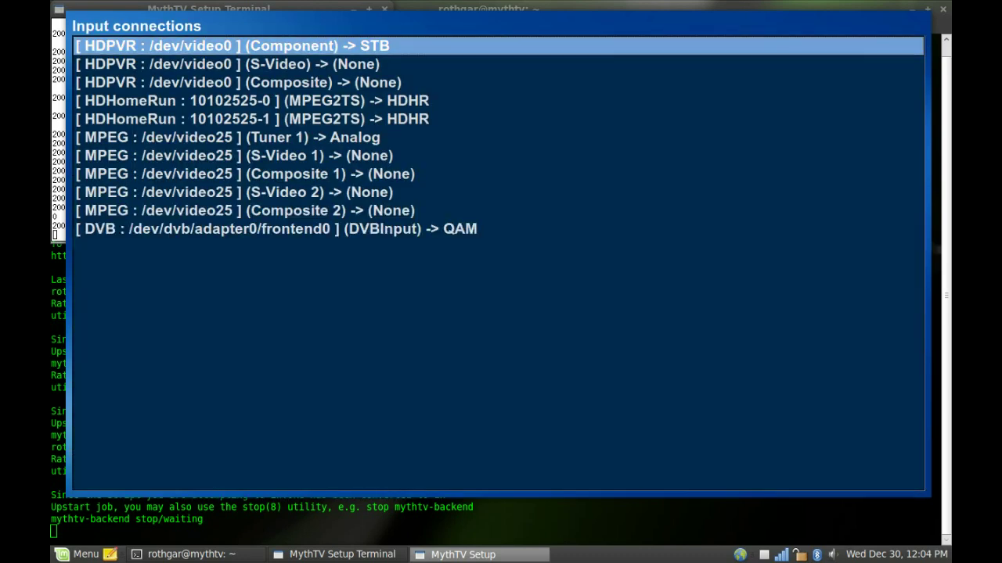
Open the connection settings for the HDHomeRun 10102525-0 MPEG2TS input.
key("Down")
key("Down")
key("Up")
key("Up")
key("Down")
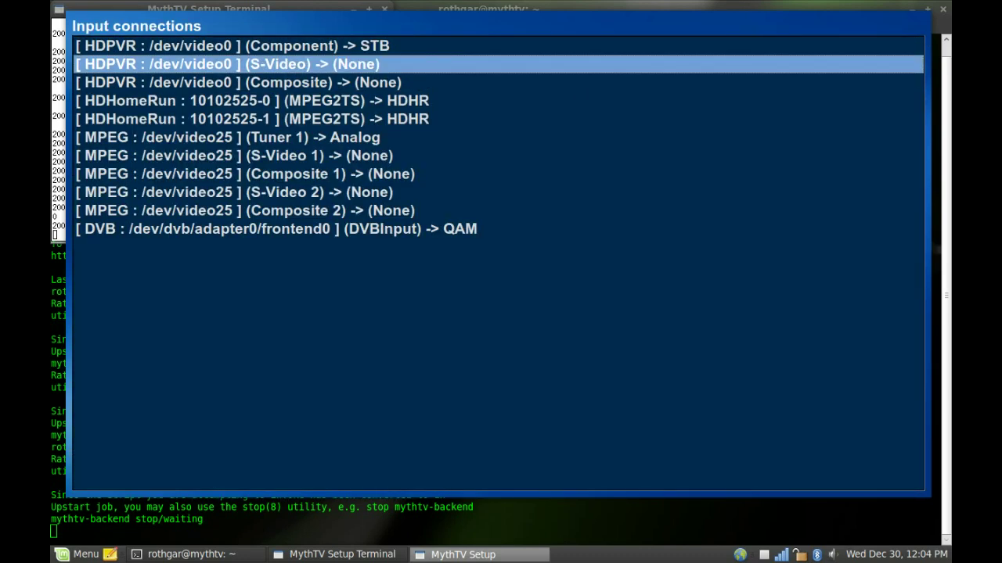
key("Down")
key("Down")
key("Return")
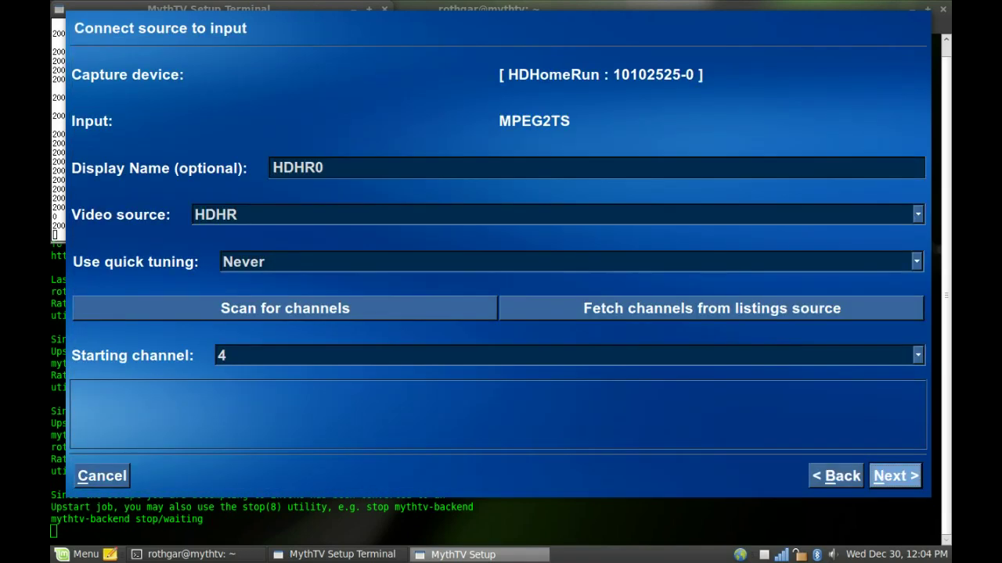
Keep it on the HDHR source with starting channel 4 and finish its setup.
key("Up")
key("Up")
key("Up")
key("Up")
key("Up")
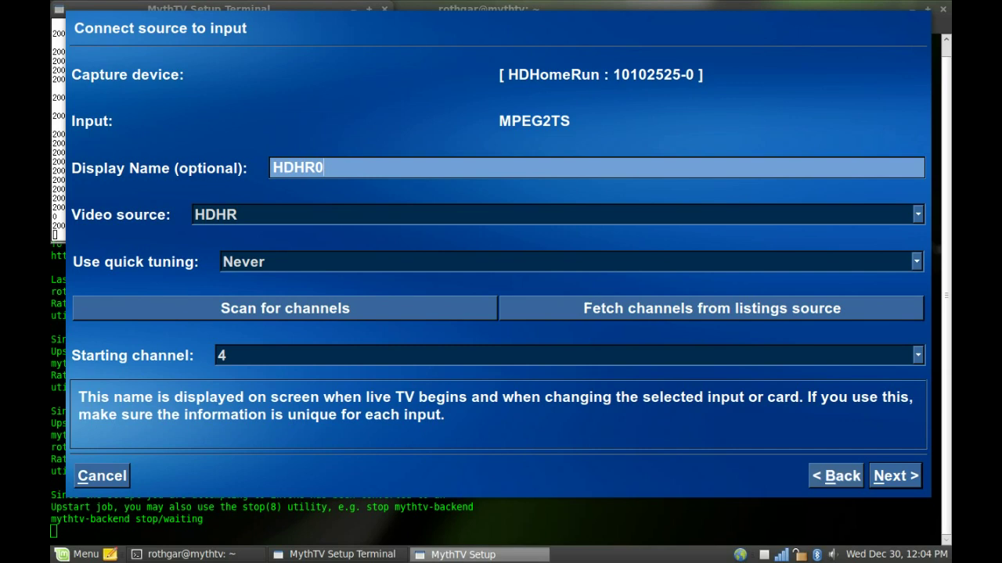
key("Down")
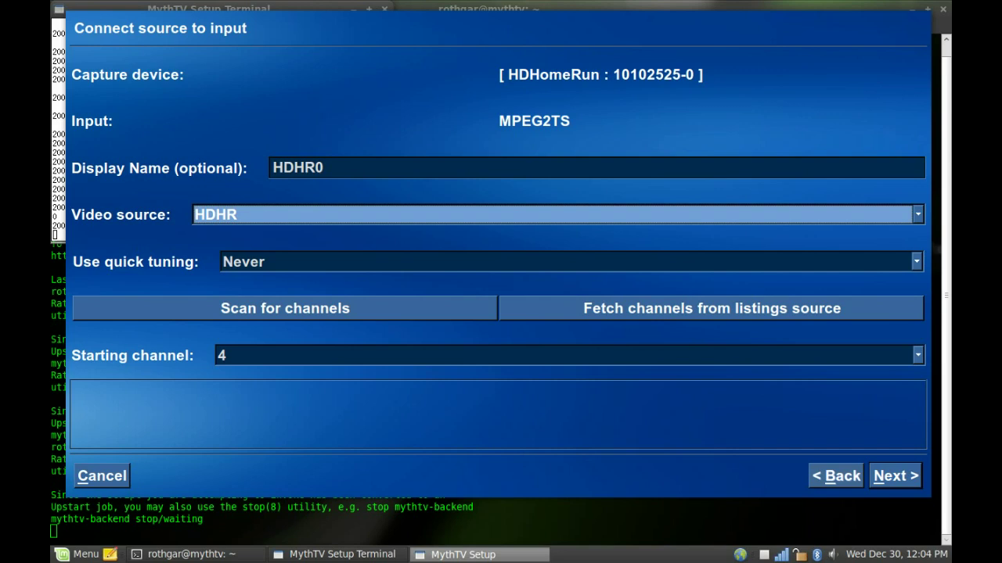
key("Down")
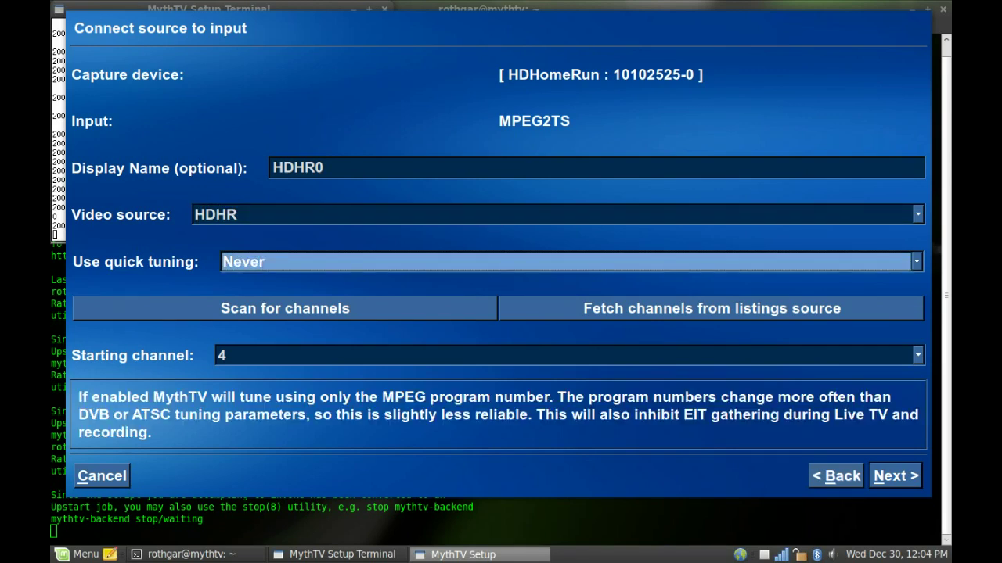
key("Down")
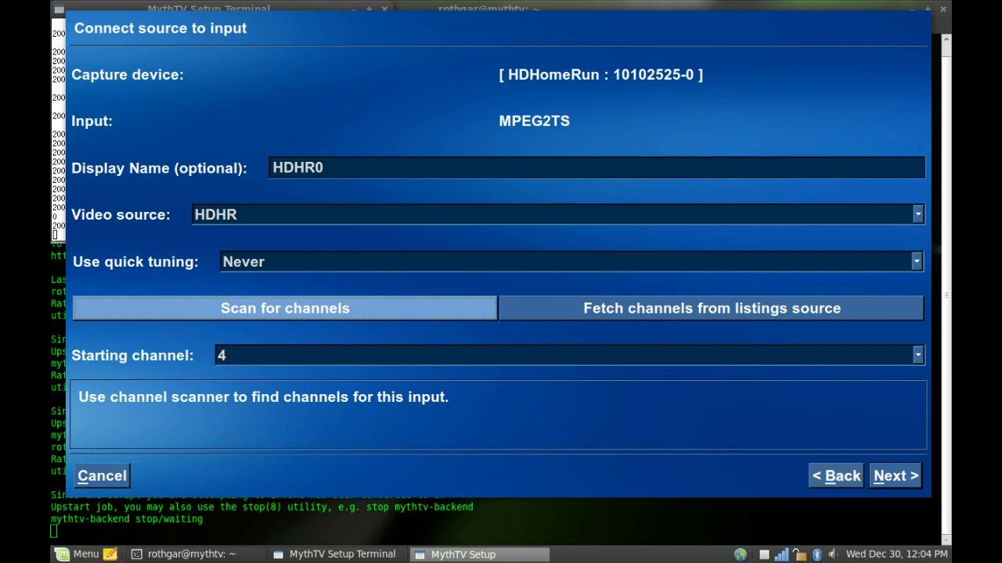
key("Right")
key("Down")
key("Down")
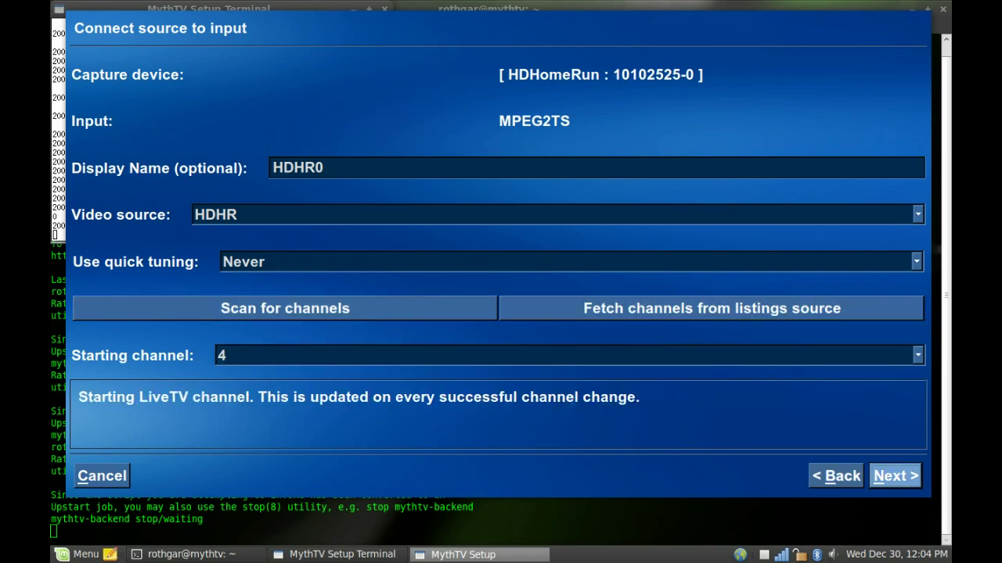
key("Return")
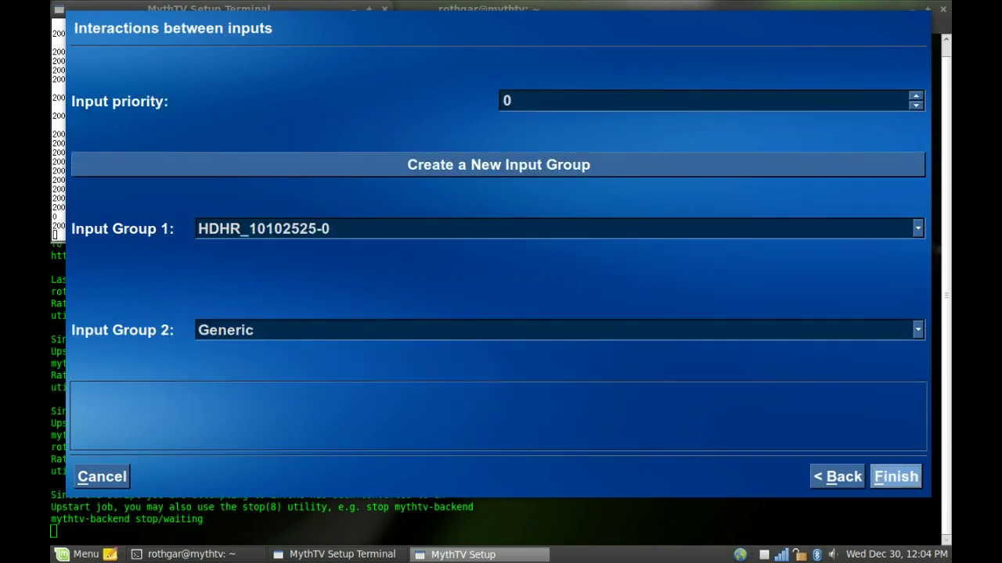
key("Return")
key("Down")
key("Down")
key("Down")
key("Down")
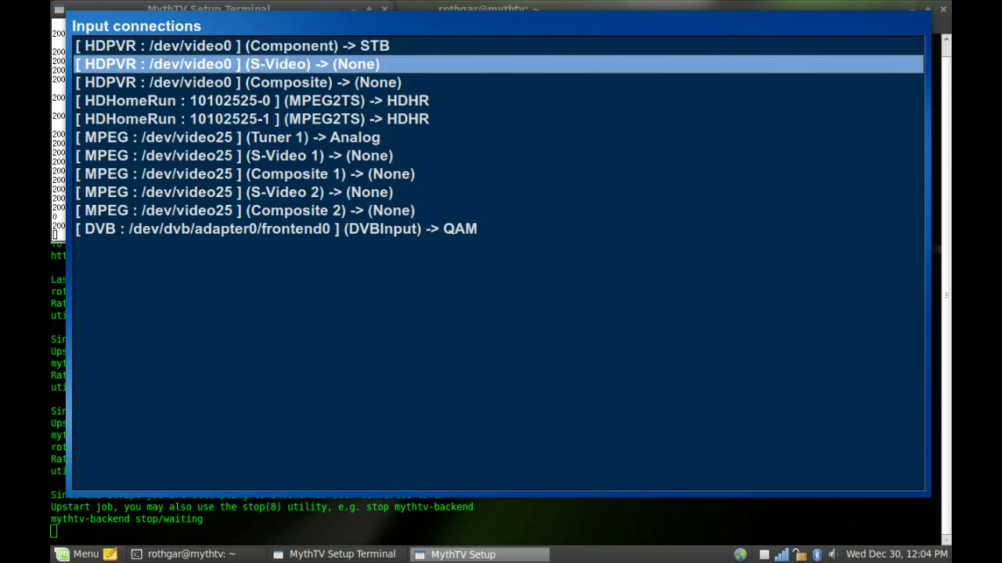
key("Return")
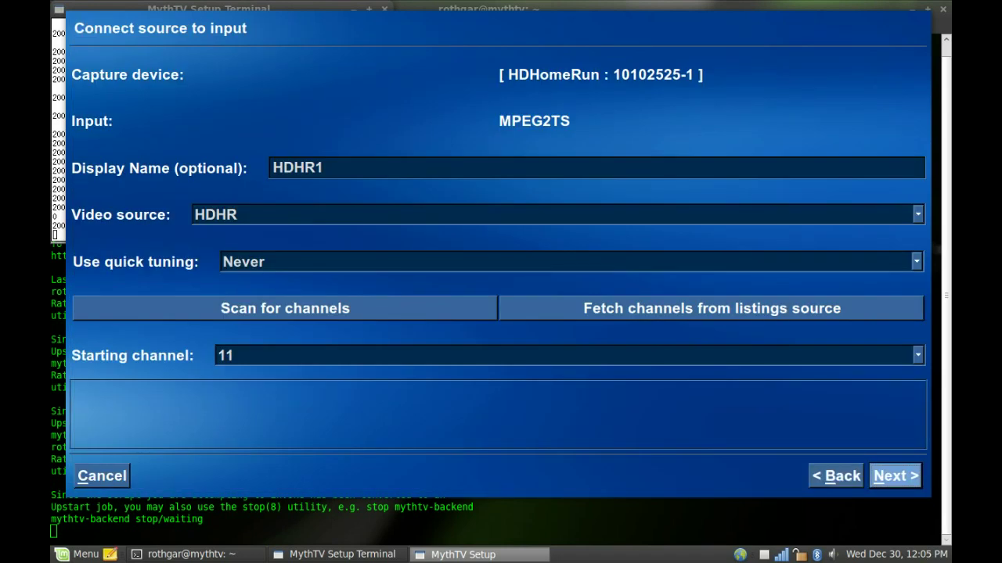
key("Up")
key("Down")
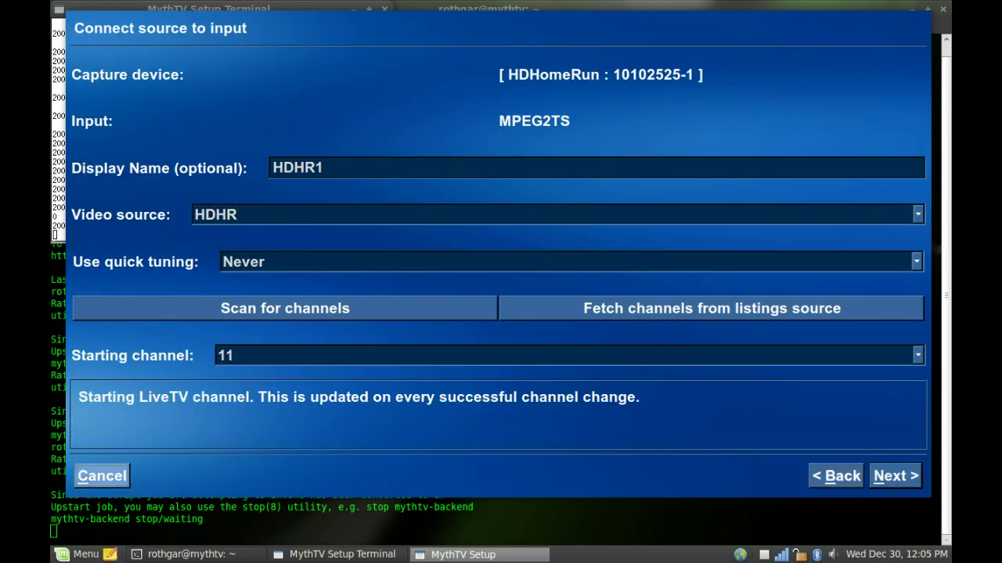
key("Down")
key("Down")
key("Up")
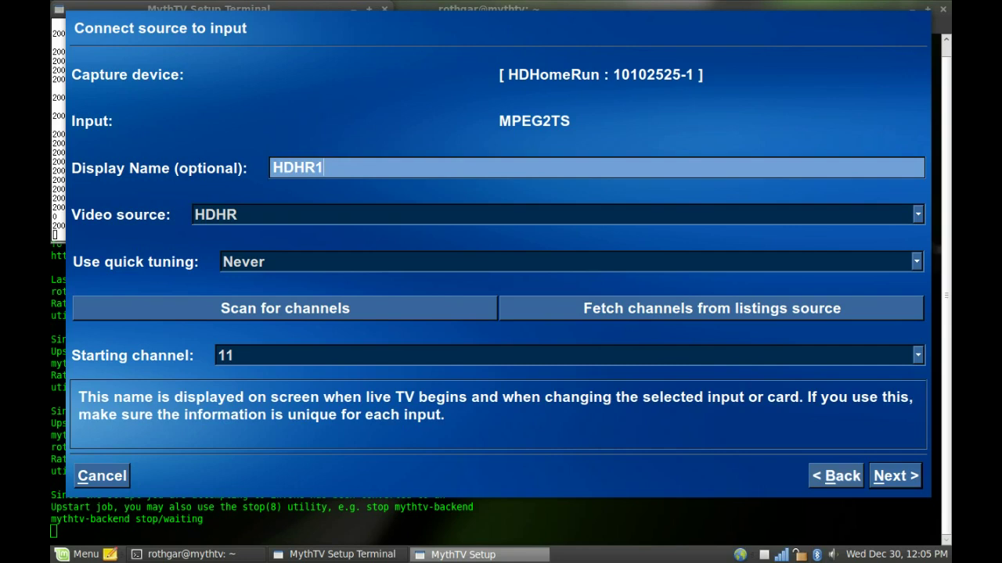
key("Down")
key("Up")
key("Up")
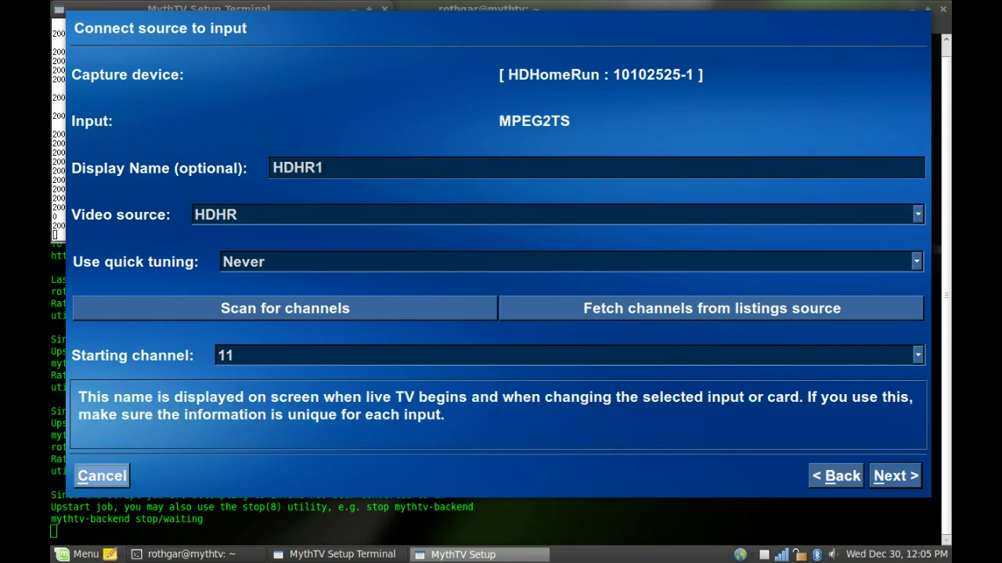
key("Left")
key("Right")
key("Return")
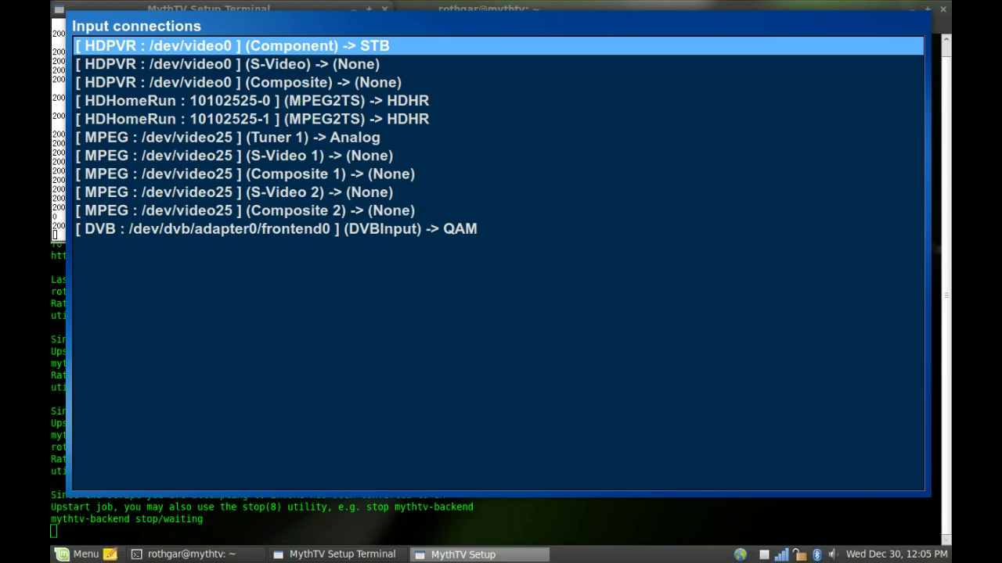
key("Down")
key("Down")
key("Down")
key("Down")
key("Down")
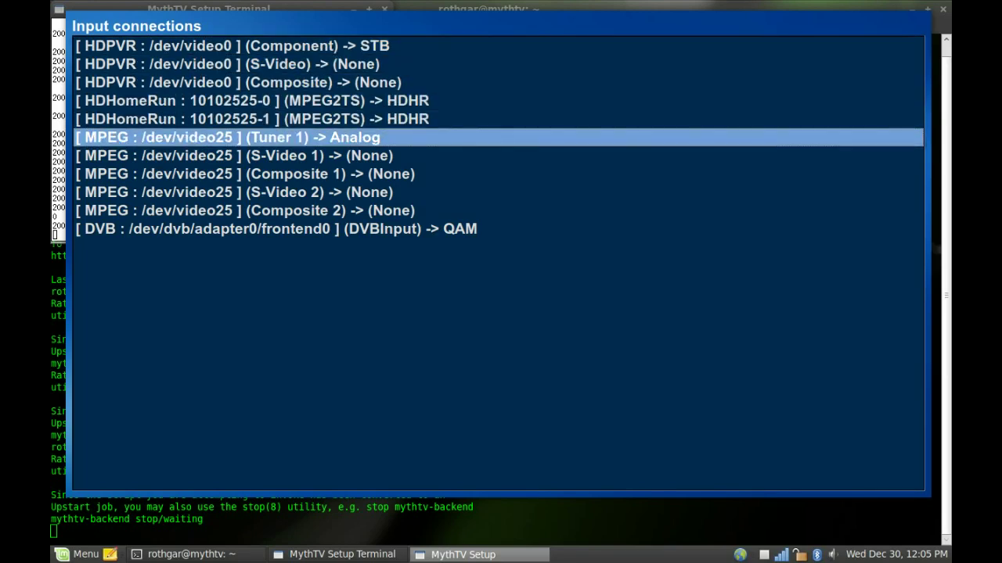
key("Down")
key("Down")
key("Down")
key("Down")
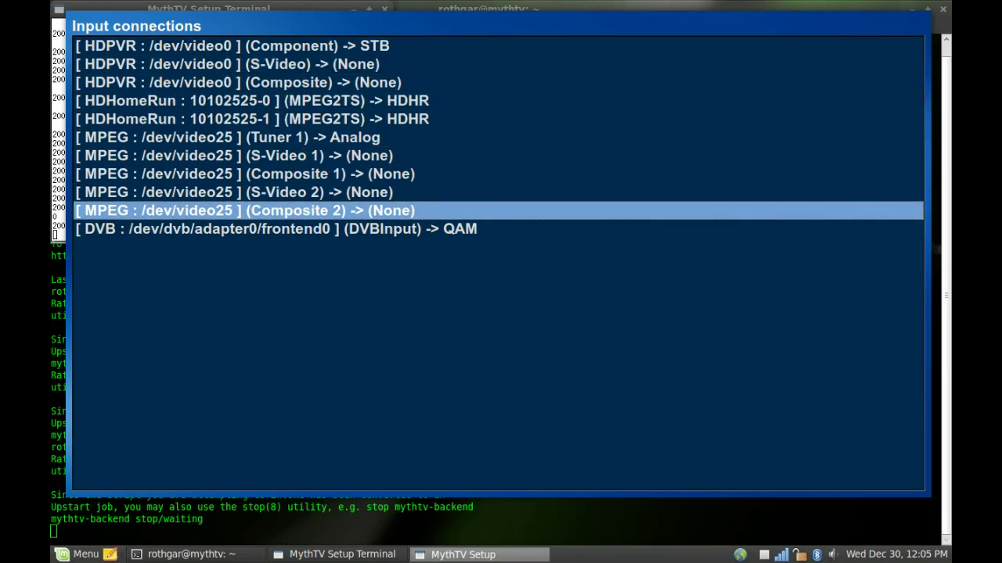
key("Up")
key("Up")
key("Up")
Open the connection settings for the MPEG /dev/video25 Tuner 1 input.
key("Down")
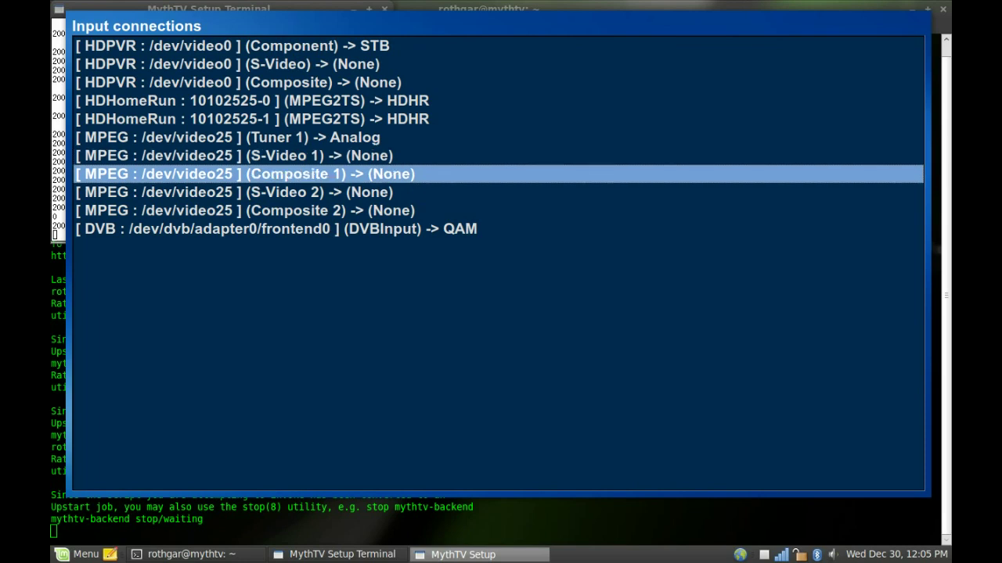
key("Down")
key("Up")
key("Up")
key("Up")
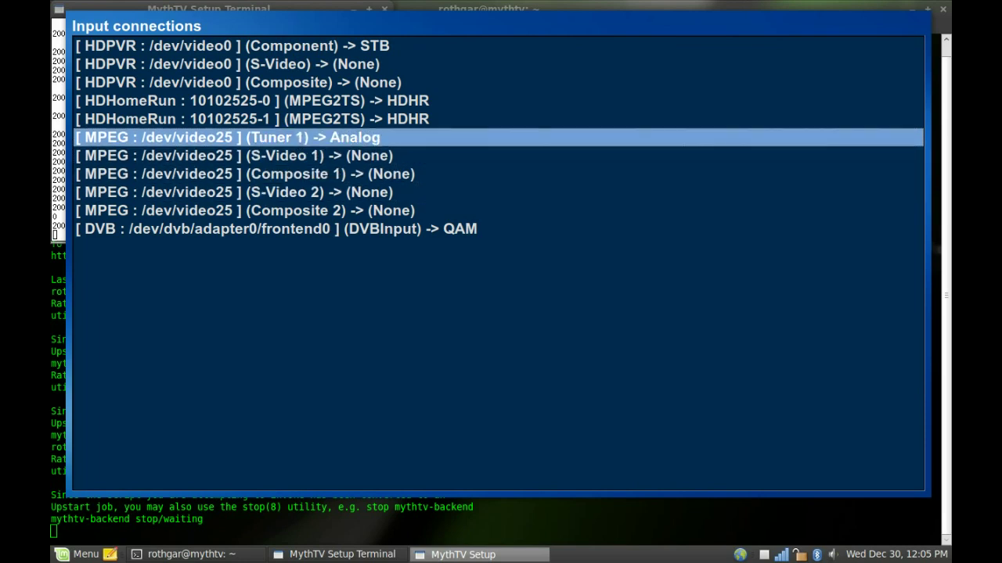
key("Return")
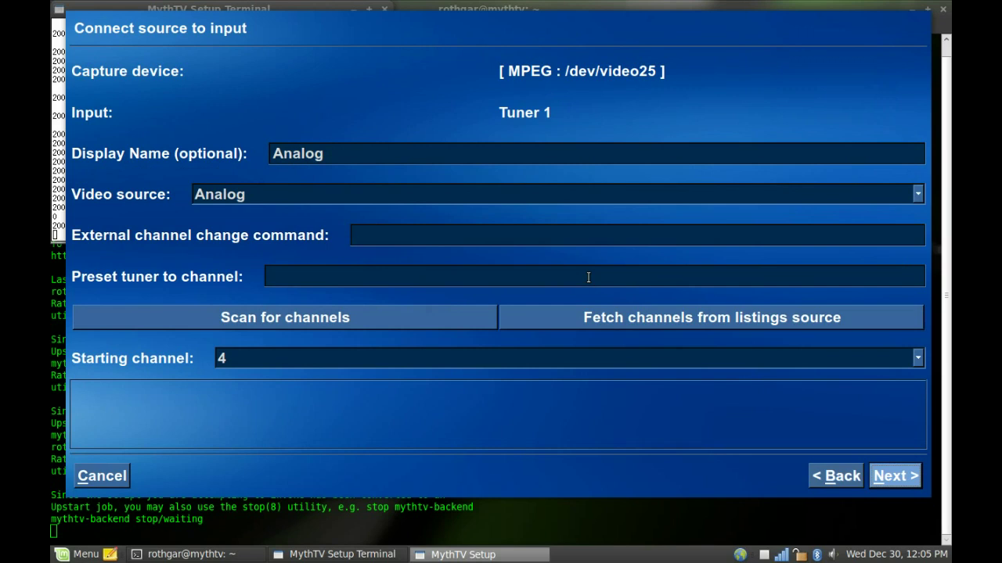
Keep Tuner 1 on the Analog source with starting channel 4 and save it.
key("Down")
key("Down")
key("Down")
key("Up")
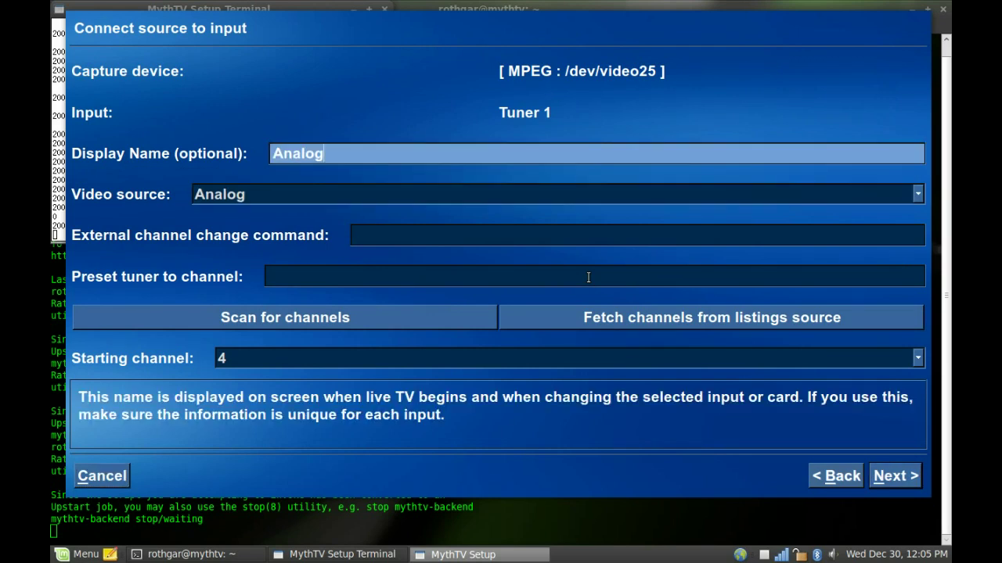
key("Down")
key("Down")
key("Down")
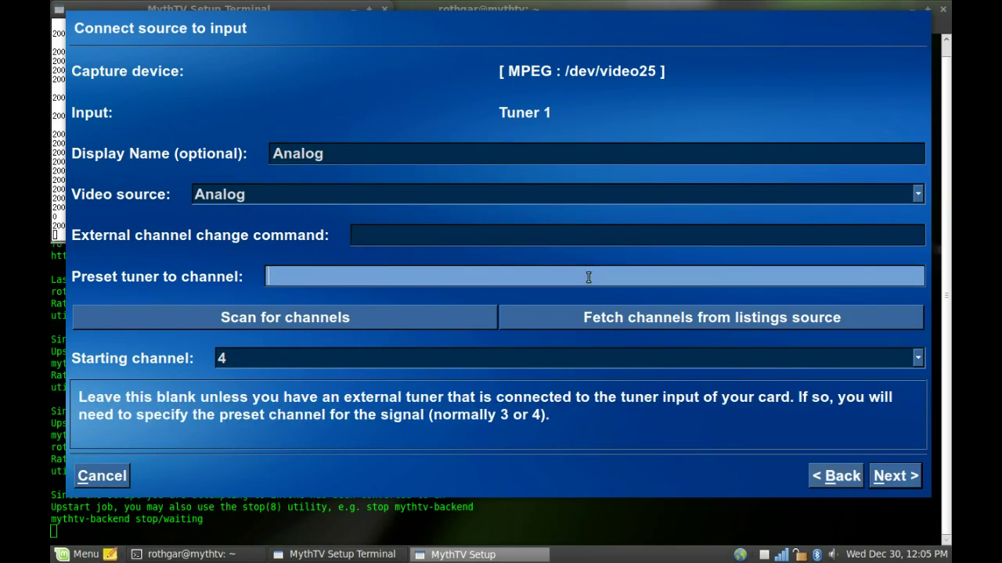
key("Up")
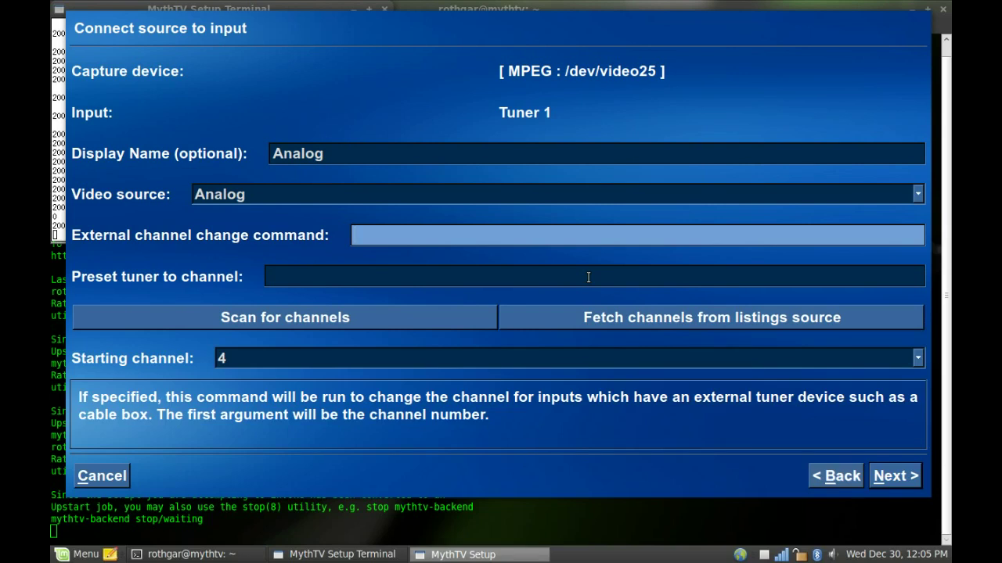
key("Down")
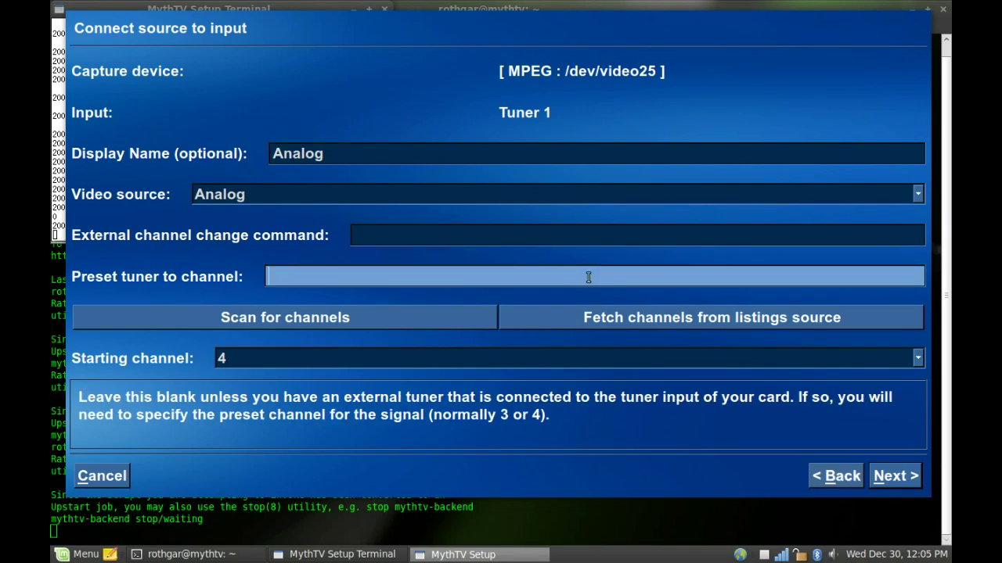
key("Down")
key("Right")
key("Down")
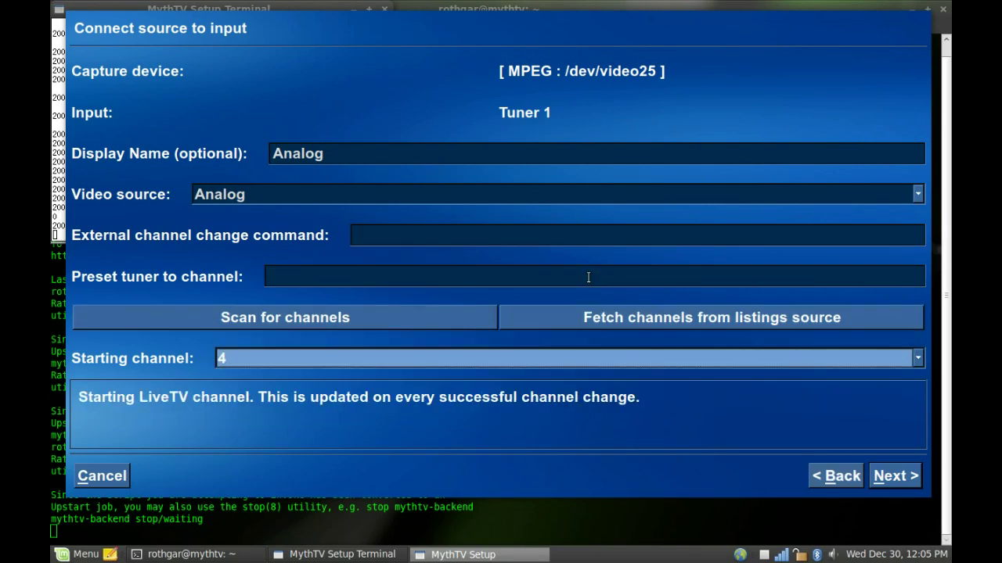
key("Down")
key("Return")
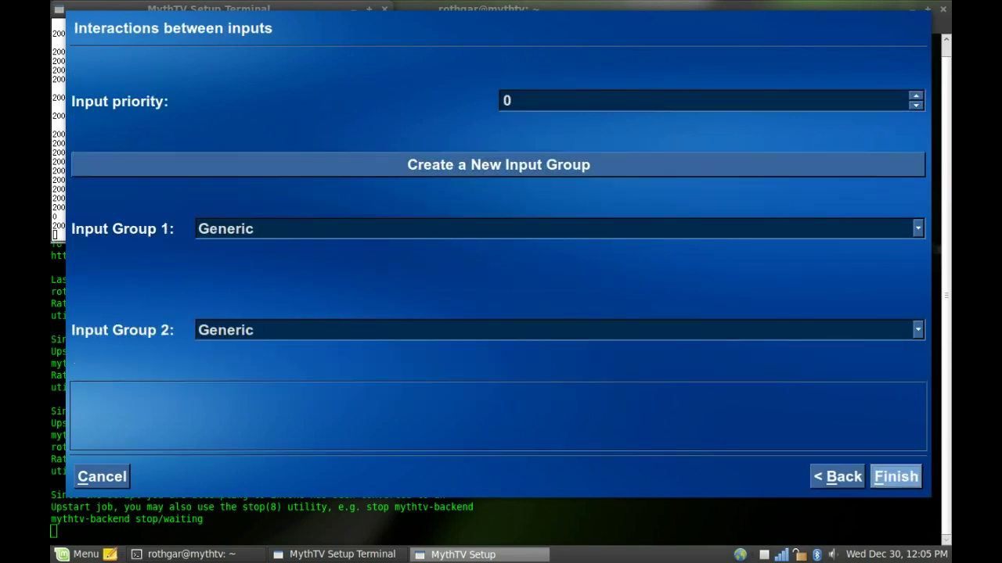
key("Escape")
key("Down")
key("Down")
key("Down")
key("Down")
key("Down")
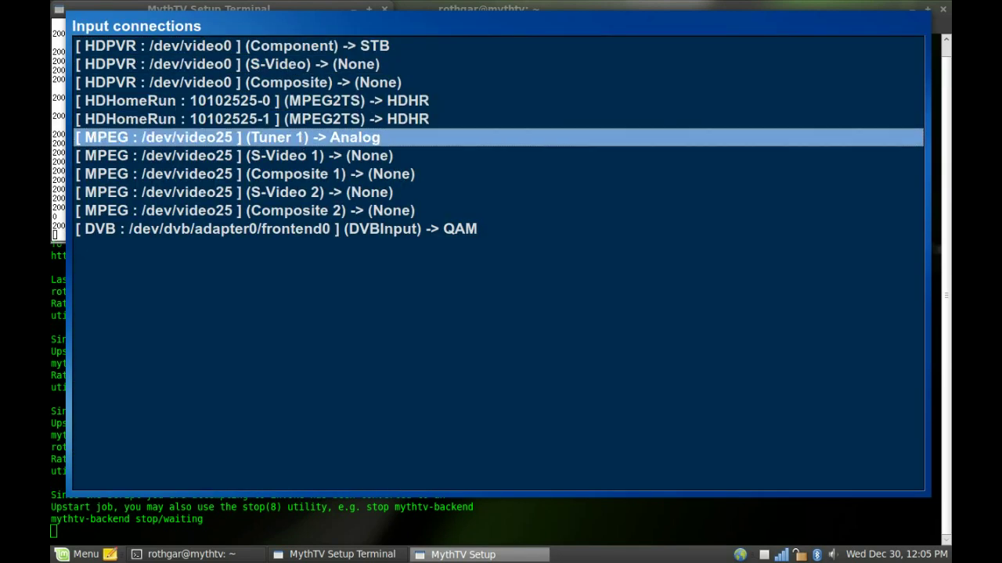
key("Down")
key("Down")
key("Down")
key("Down")
key("Down")
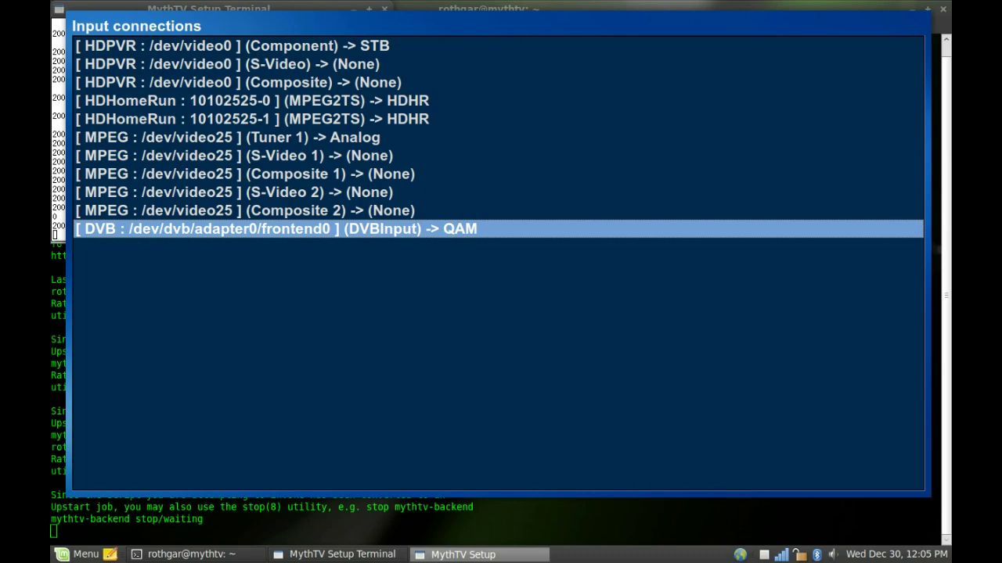
Set the DVB frontend0 input's video source to QAM in its connection settings.
key("Return")
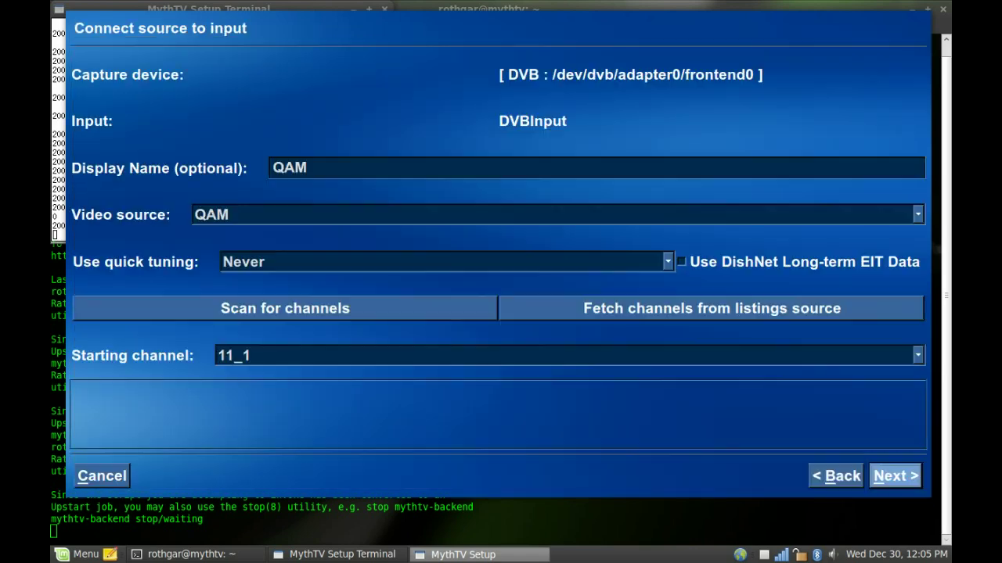
key("Down")
key("Down")
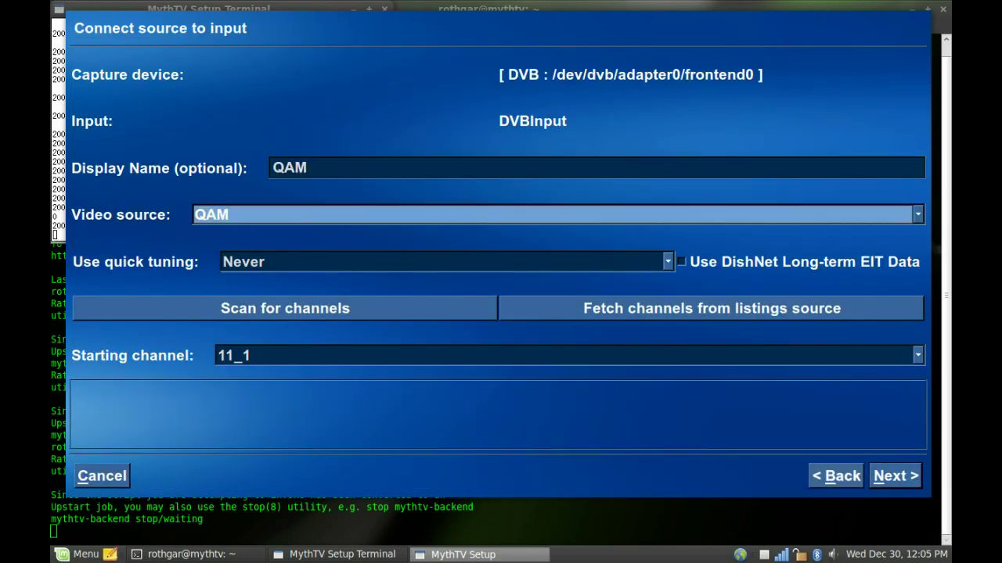
key("Right")
key("Right")
key("Right")
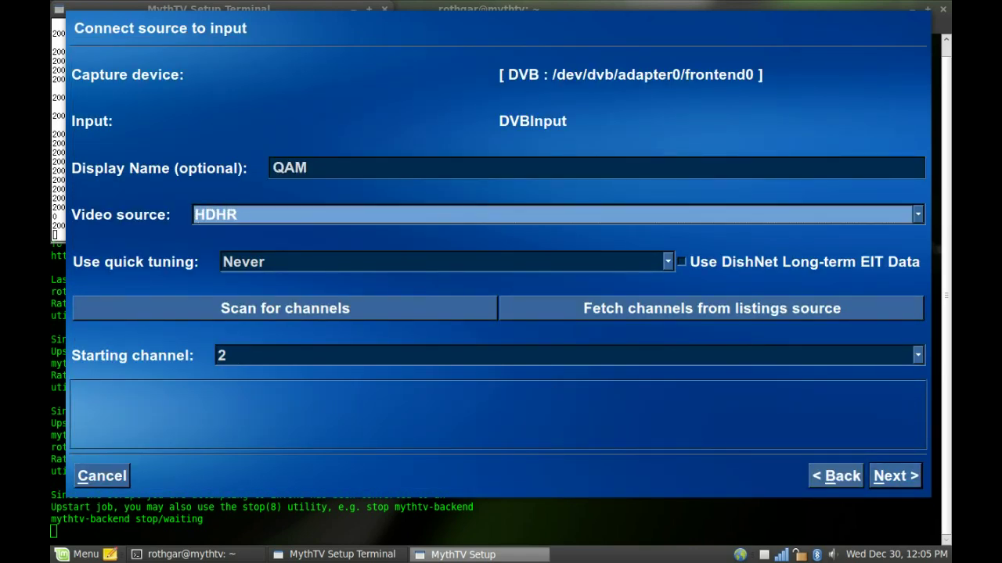
key("Right")
key("Right")
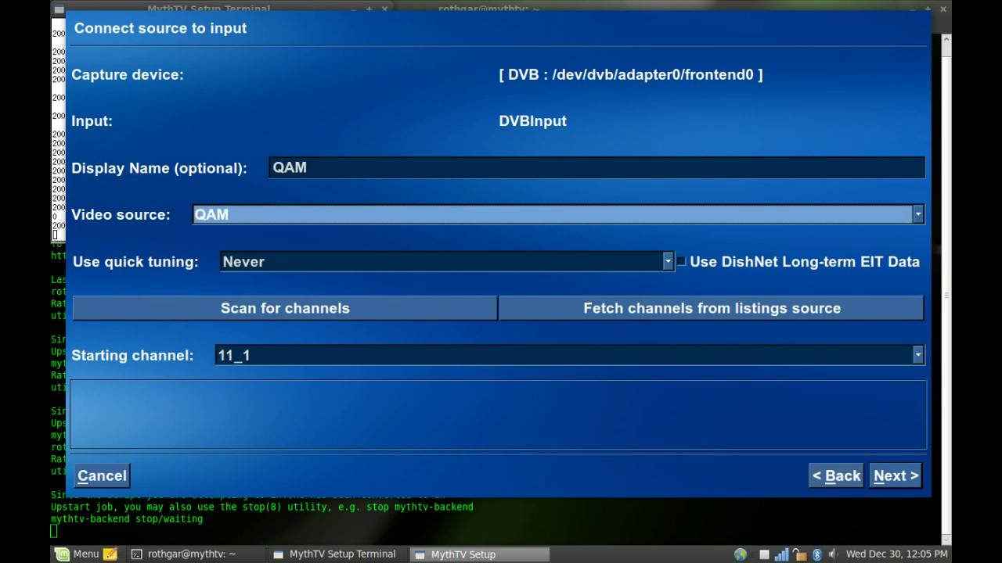
key("Right")
key("Left")
key("Down")
key("Down")
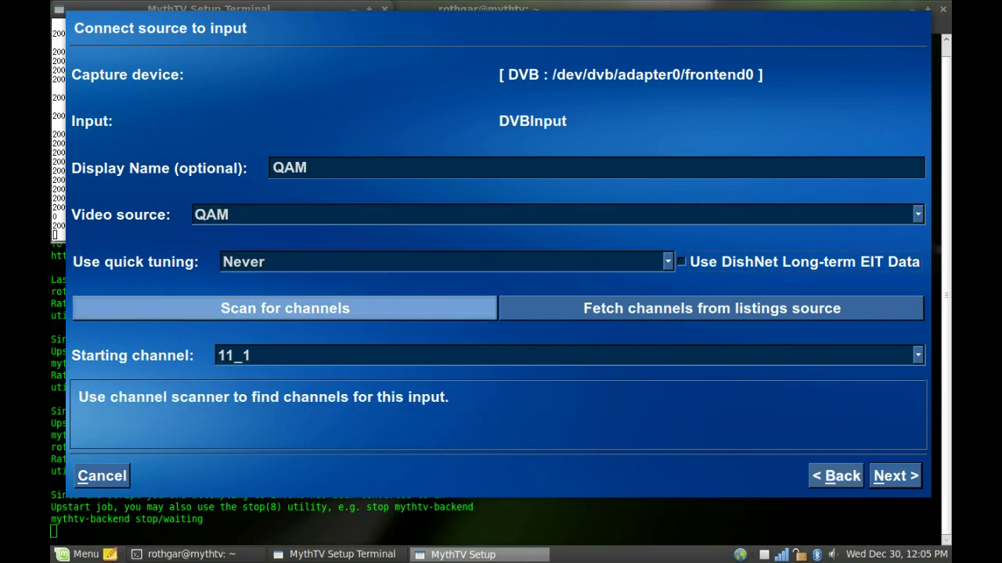
key("Right")
key("Down")
key("Down")
Finish the input connection on starting channel 11_1 and return to the main setup menu.
key("Return")
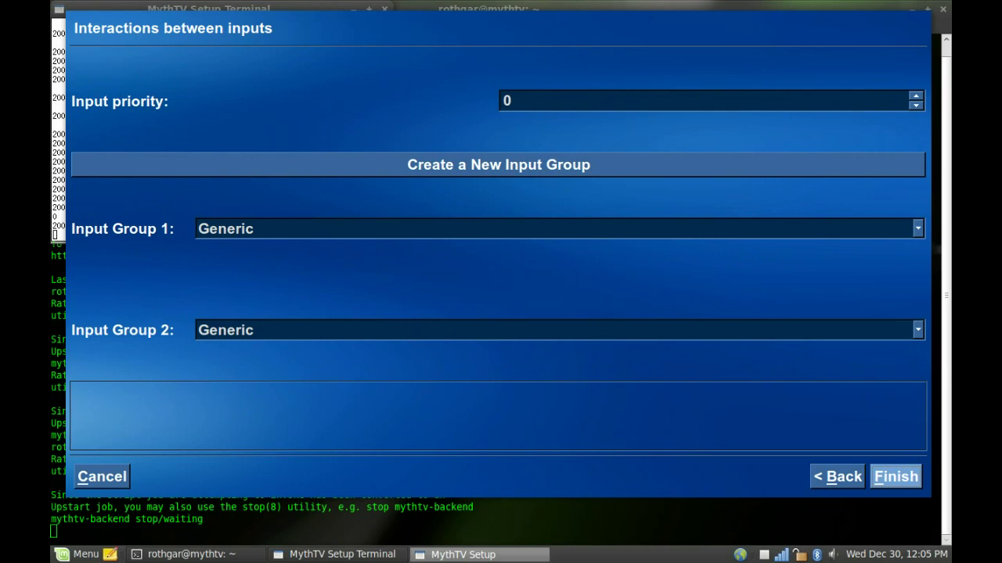
key("Return")
key("Escape")
key("Down")
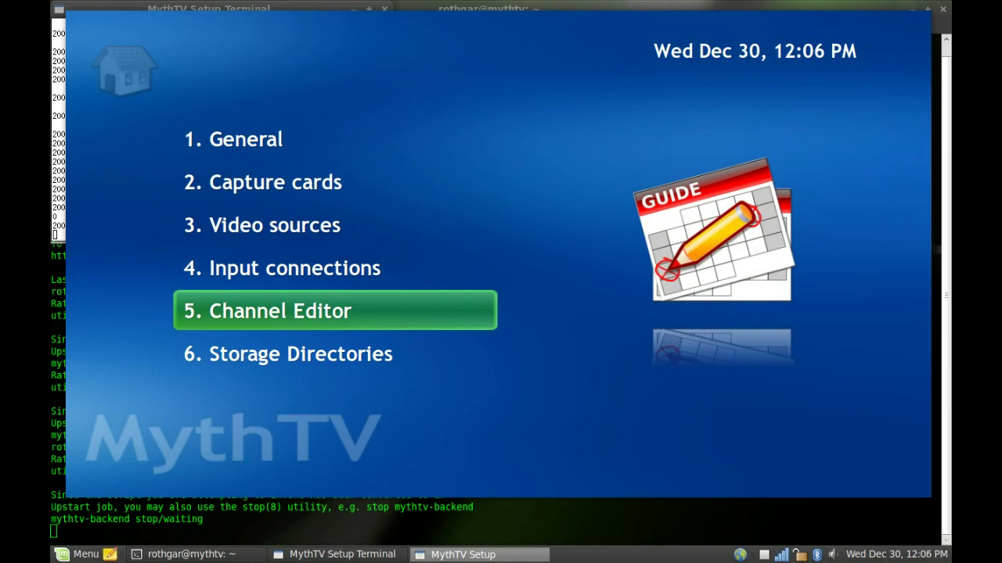
Open Storage Directories and bring up the Default storage group's directories.
key("Down")
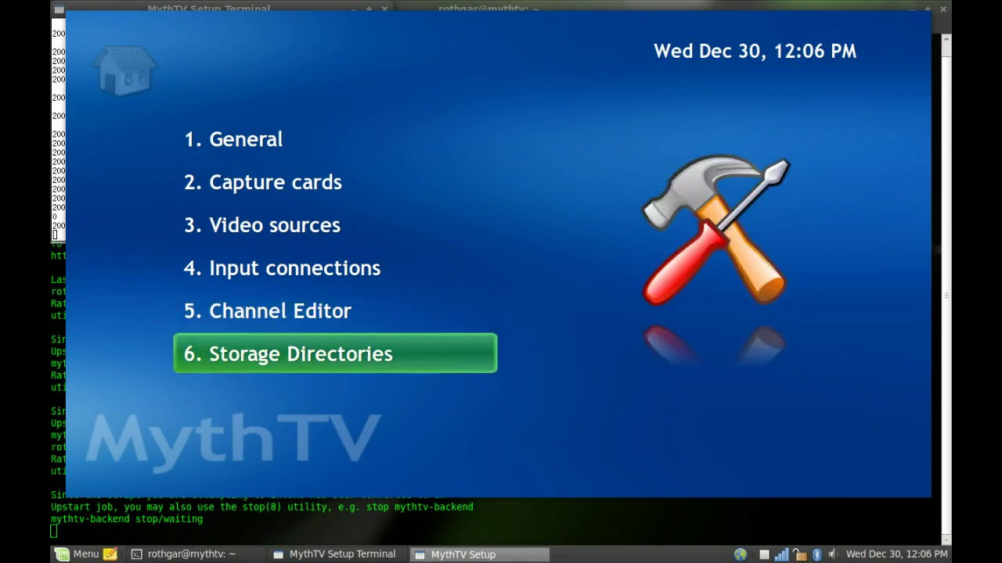
key("Return")
key("Down")
key("Down")
key("Down")
key("Down")
key("Down")
key("Down")
key("Down")
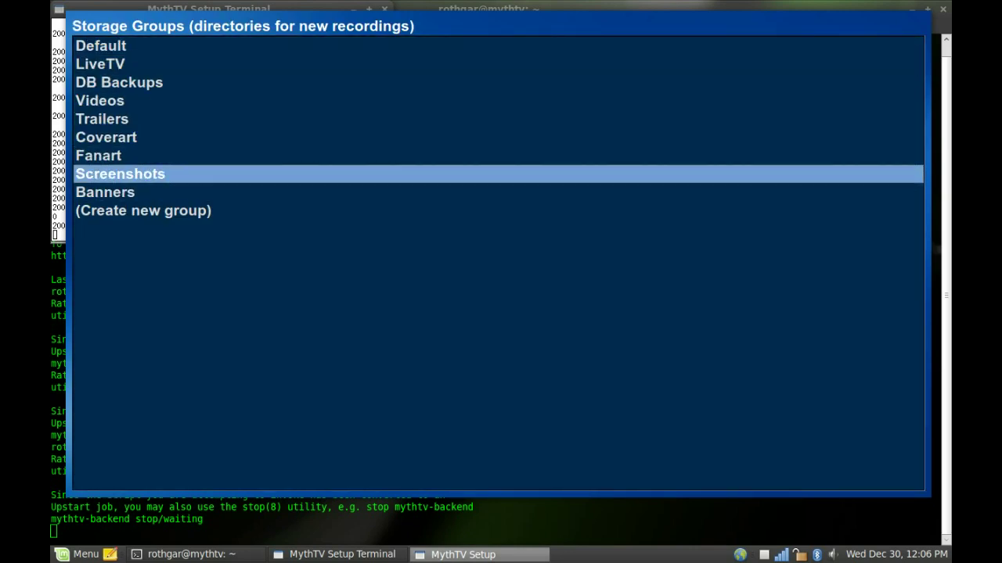
key("Up")
key("Up")
key("Up")
key("Up")
key("Up")
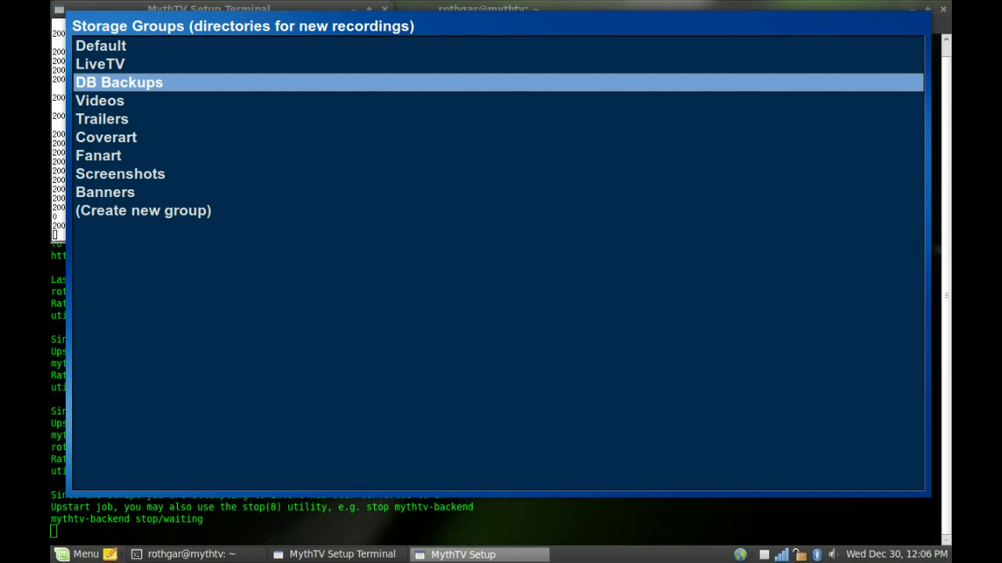
key("Up")
key("Up")
key("Return")
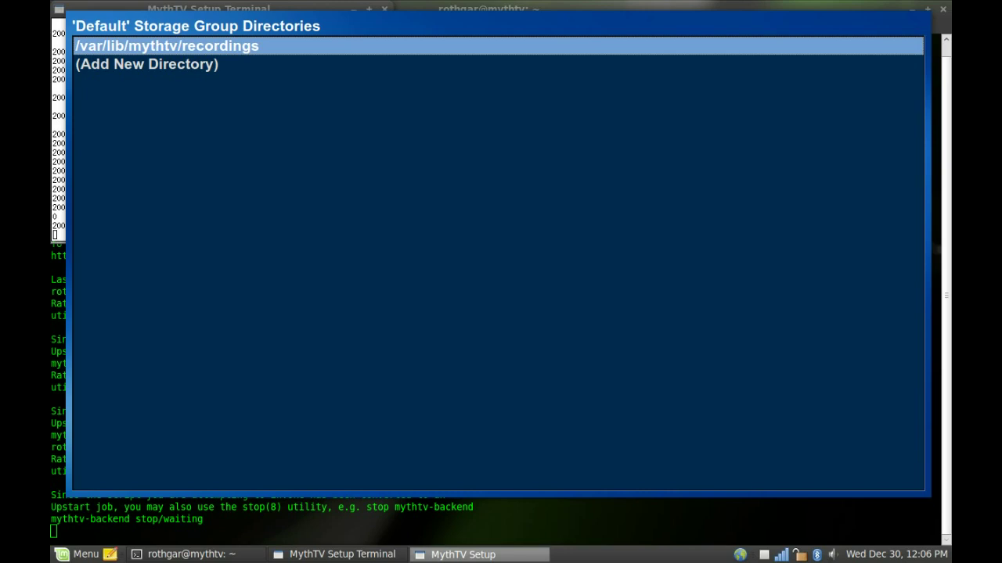
Confirm /var/lib/mythtv/recordings/ as the Default directory and return to Storage Groups.
key("Return")
key("Down")
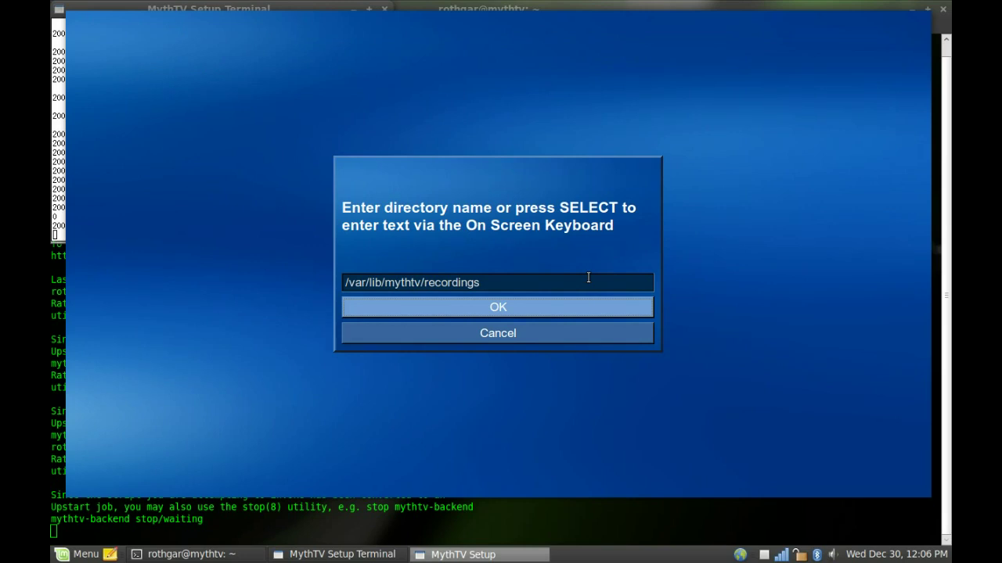
key("Return")
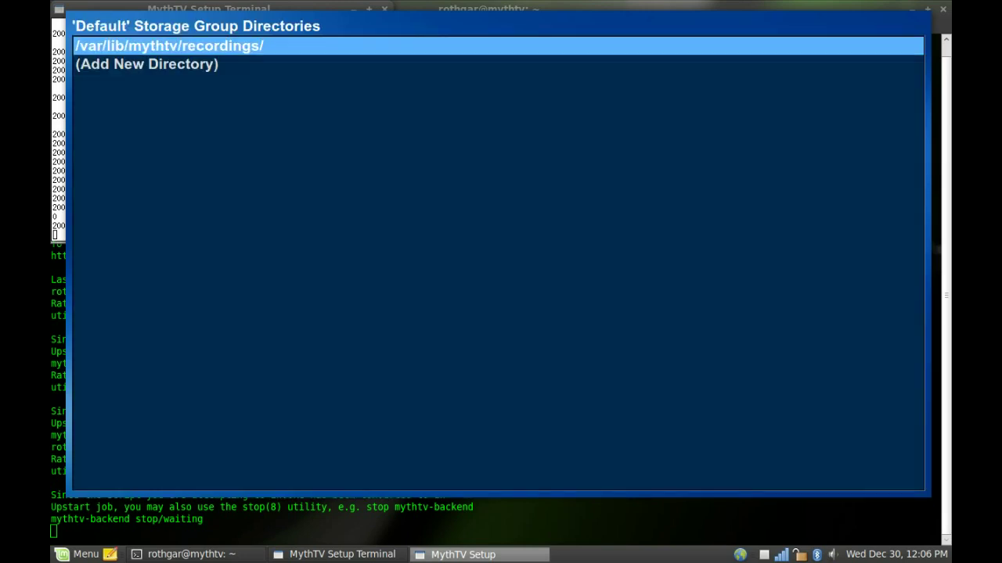
key("Escape")
key("Down")
key("Down")
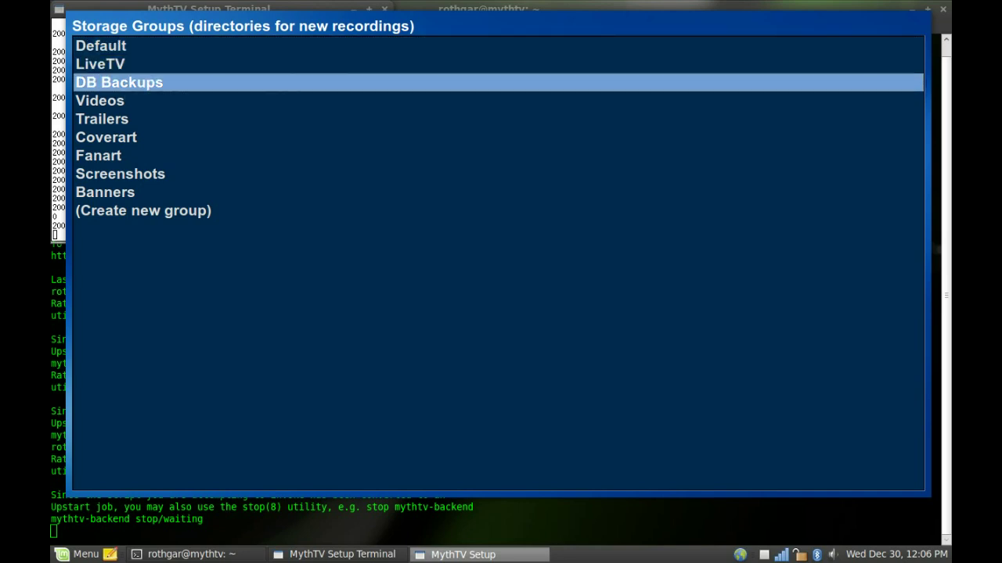
Review the LiveTV and DB Backups storage group directories.
key("Down")
key("Up")
key("Up")
key("Up")
key("Return")
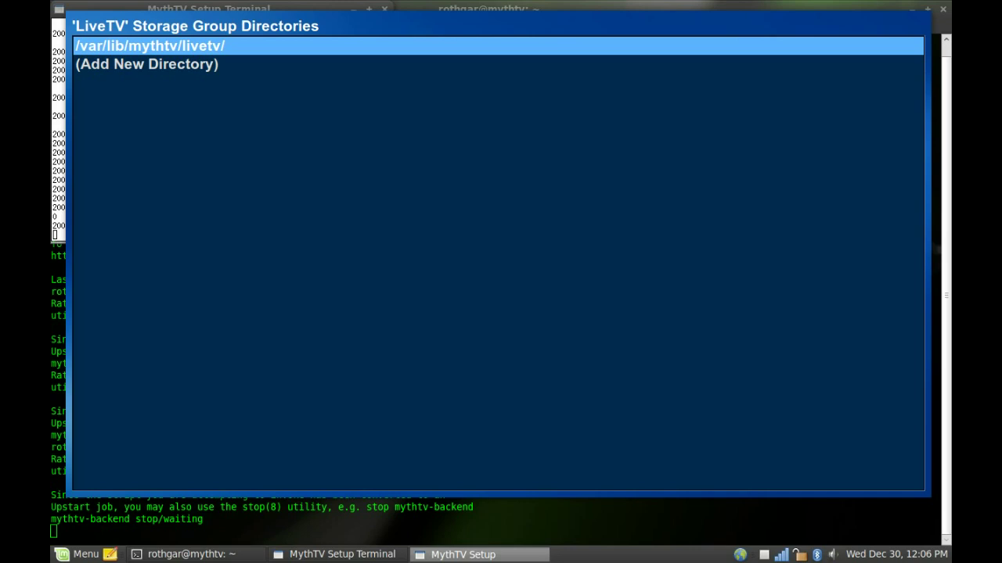
key("Escape")
key("Down")
key("Down")
key("Return")
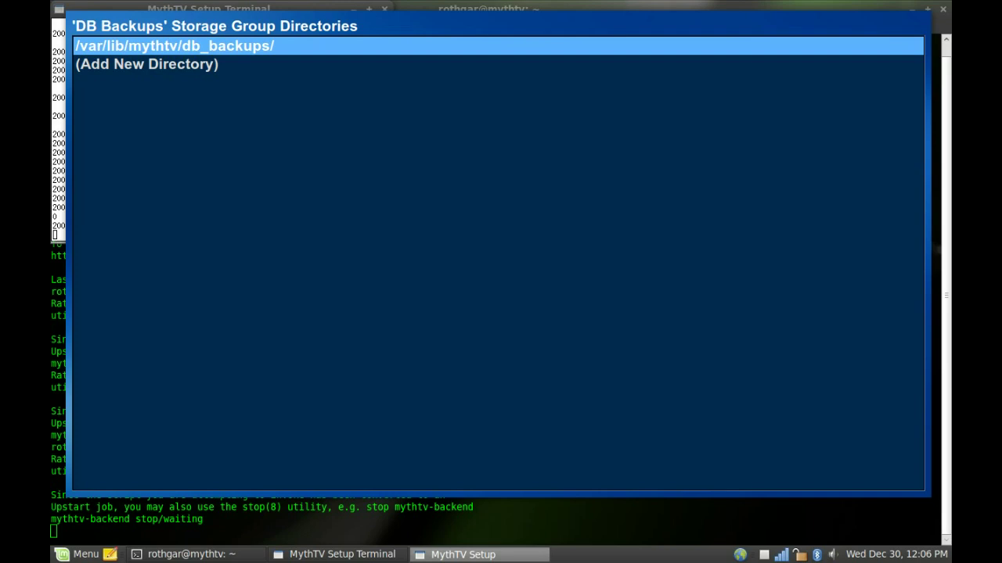
key("Escape")
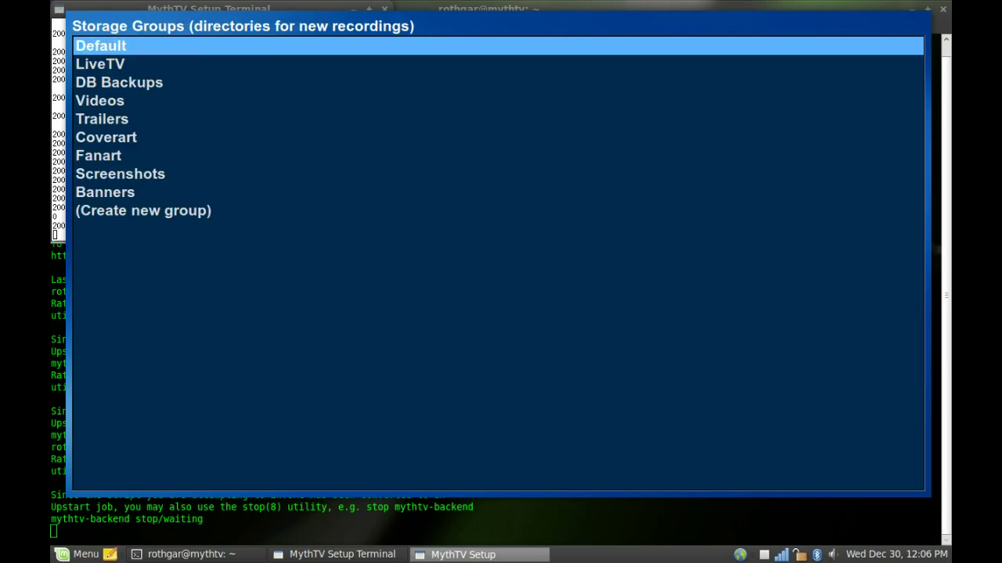
Browse the storage groups list and review the Trailers group's directories.
key("Down")
key("Down")
key("Down")
key("Down")
key("Down")
key("Down")
key("Down")
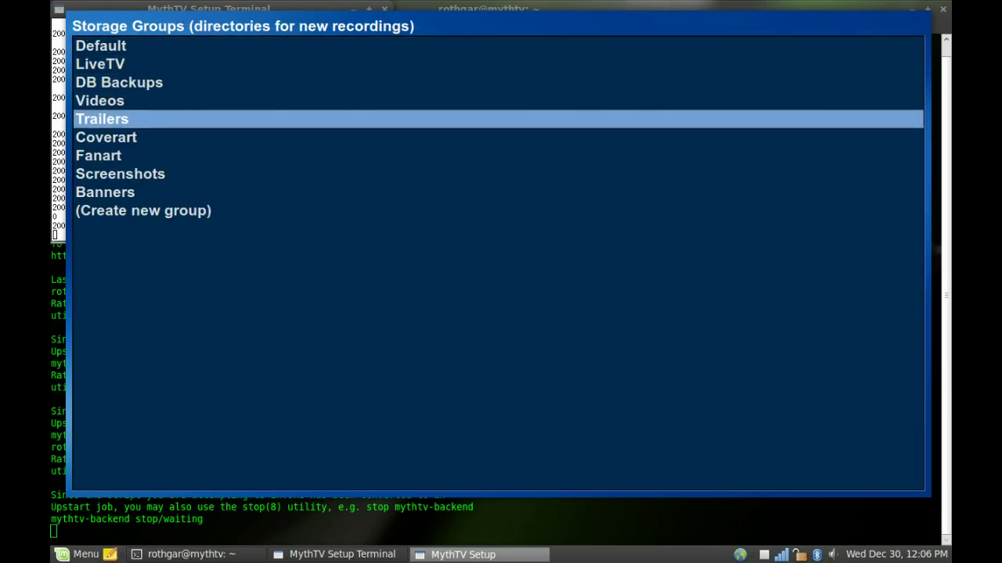
key("Up")
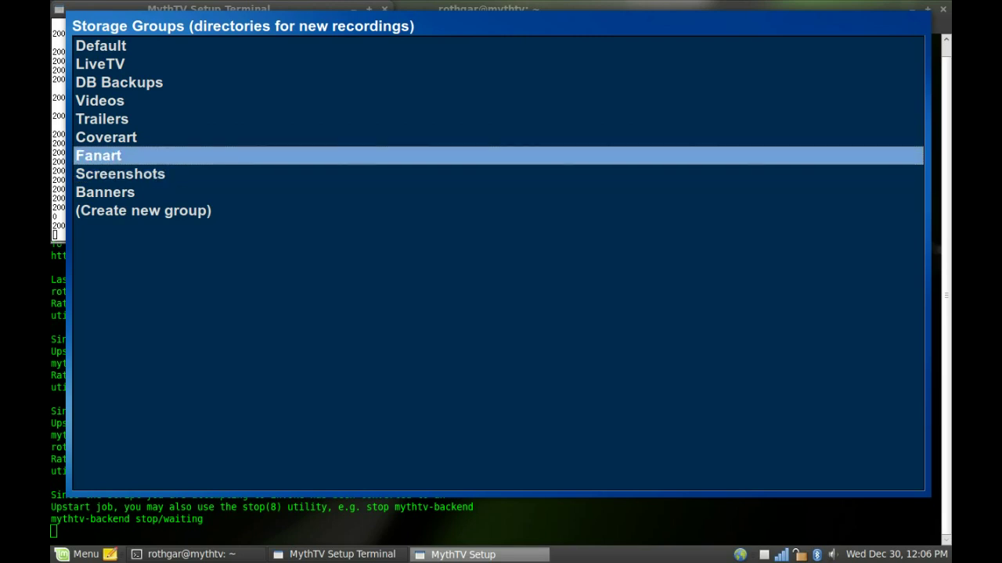
key("Down")
key("Up")
key("Down")
key("Down")
key("Up")
key("Up")
key("Up")
key("Down")
key("Down")
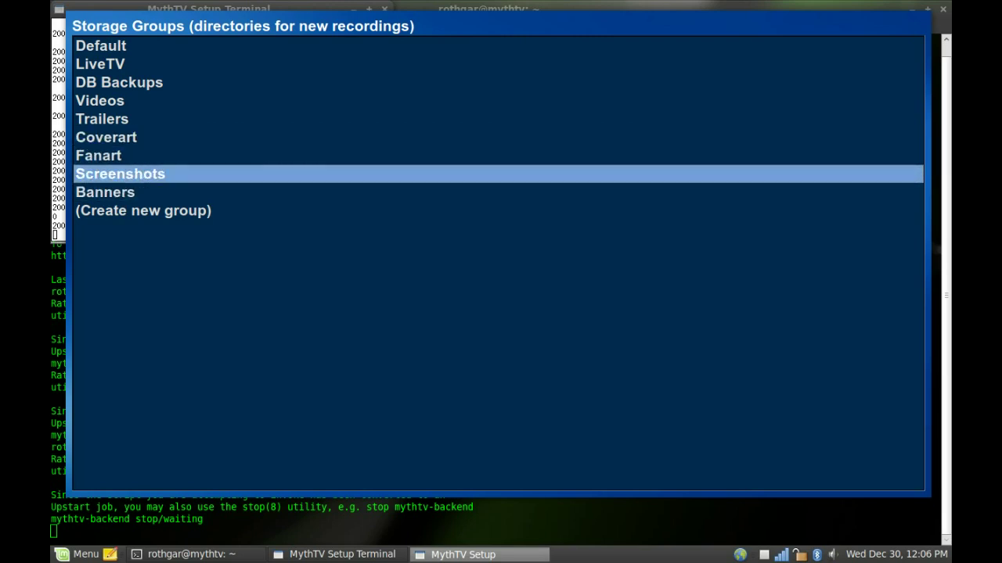
key("Up")
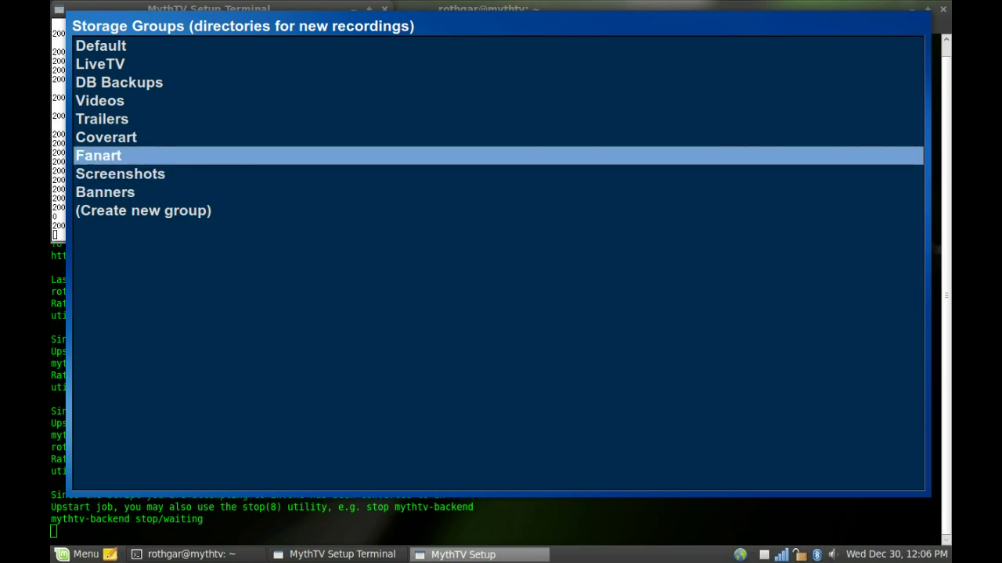
key("Up")
key("Down")
key("Down")
key("Up")
key("Up")
key("Up")
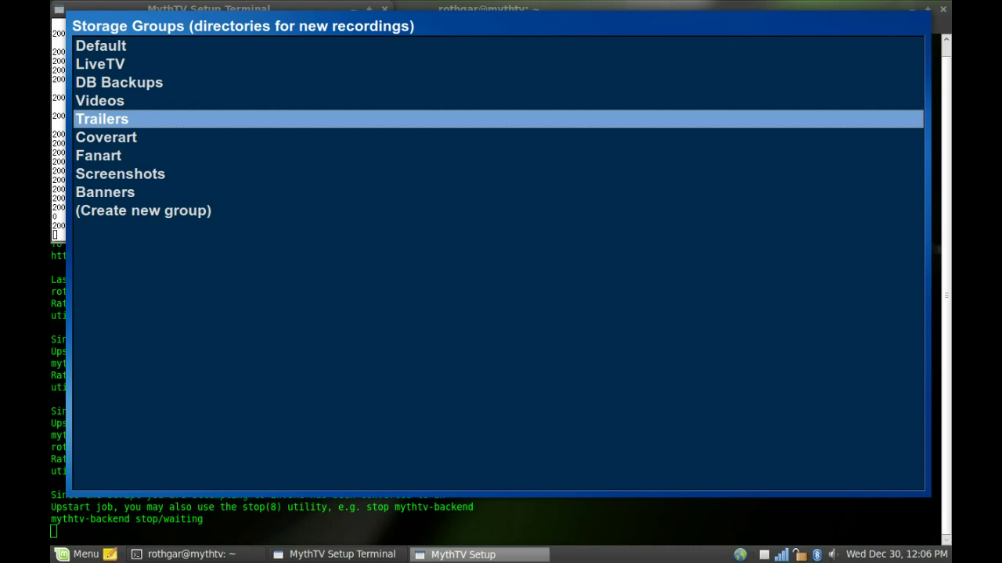
key("Return")
key("Escape")
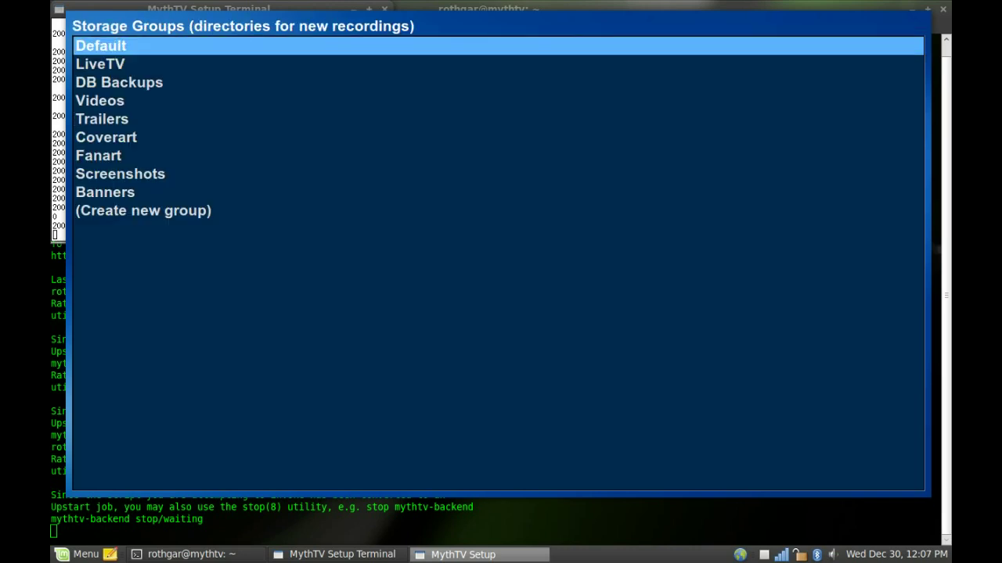
Leave Storage Groups and exit setup to the mythfilldatabase reminder.
key("Escape")
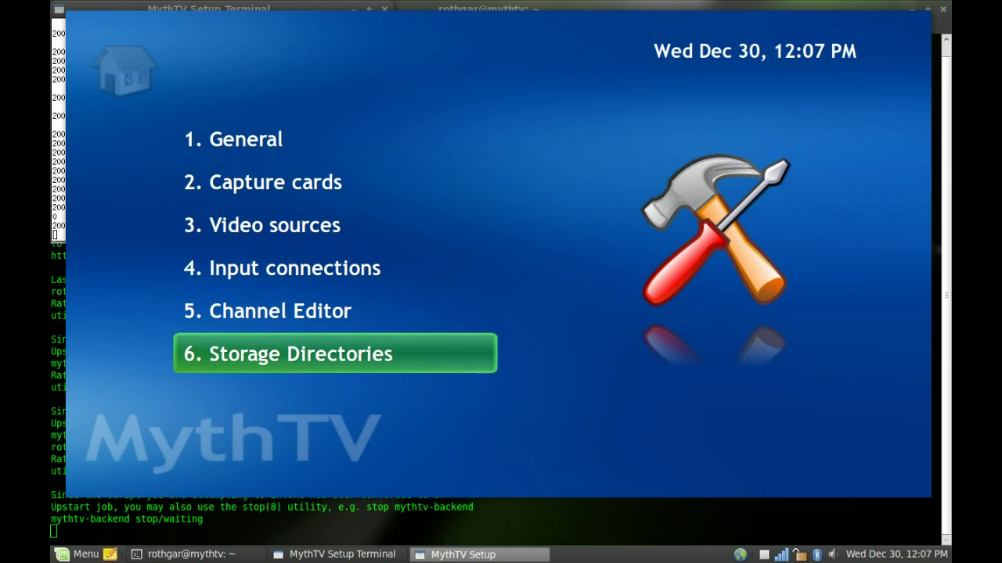
key("Up")
key("Up")
key("Up")
key("Up")
key("Up")
key("Escape")
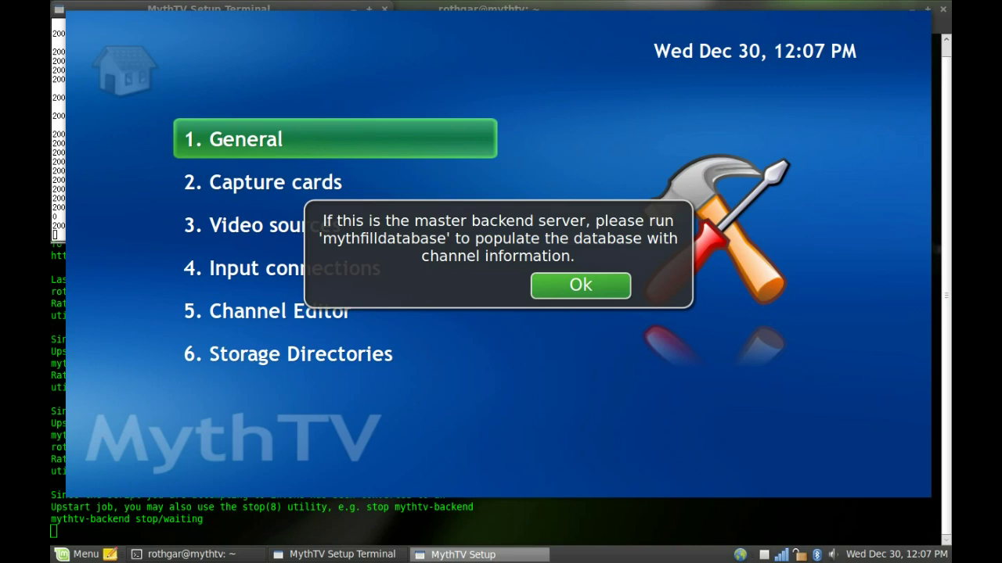
Acknowledge the 'run mythfilldatabase' message with Ok so MythTV Setup closes.
left_click(588, 280)
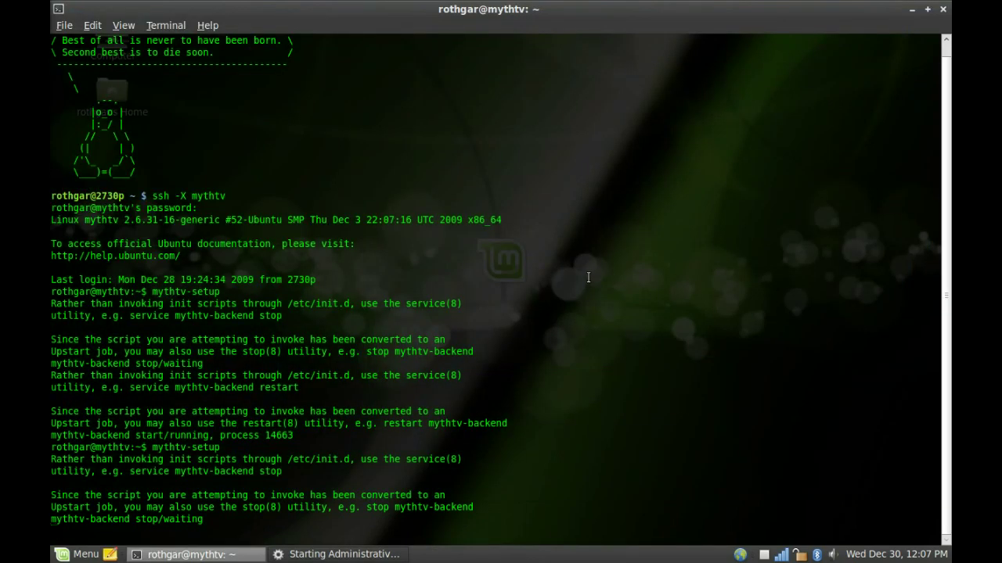
Enter the login password to start mythtv-backend and accept the Fill Database? prompt.
type("••••••••")
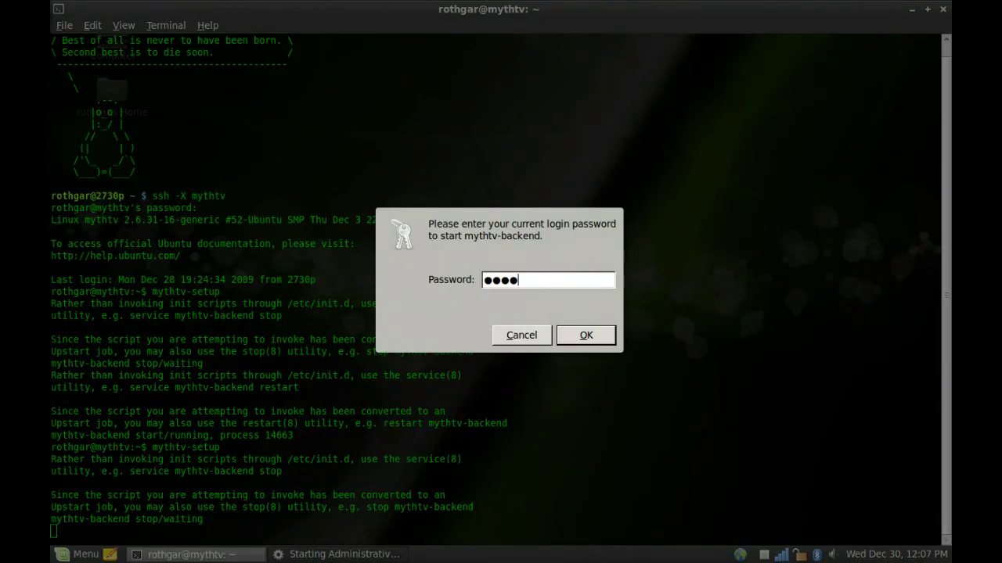
key("Return")
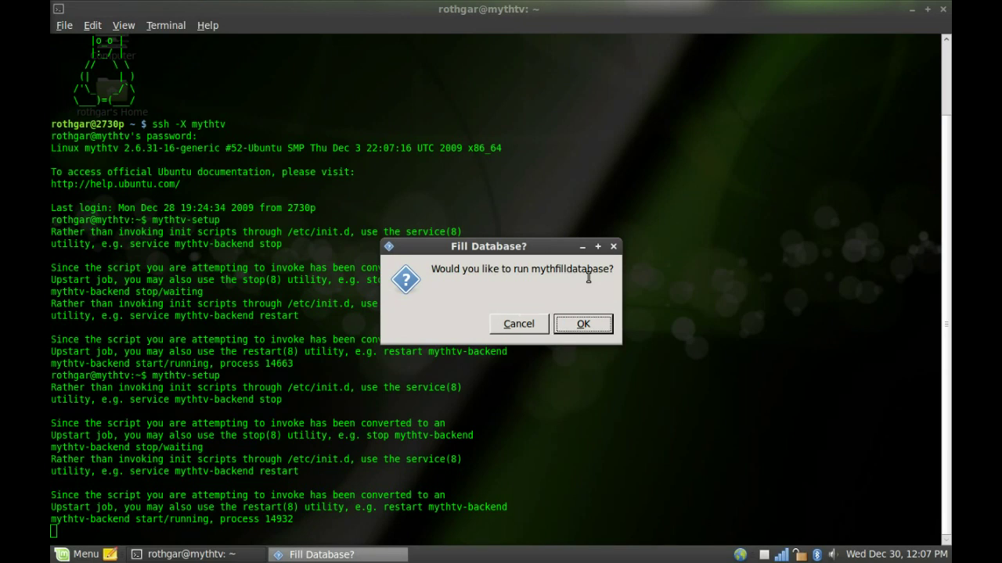
key("Return")
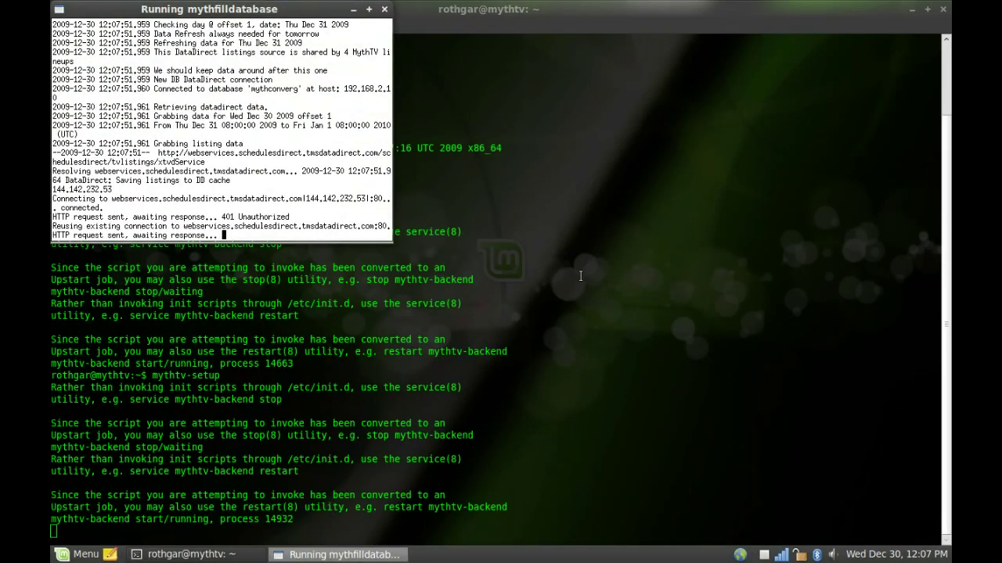
Enlarge the Running mythfilldatabase progress window, then switch back to the terminal.
left_click_drag(385, 235, 881, 514)
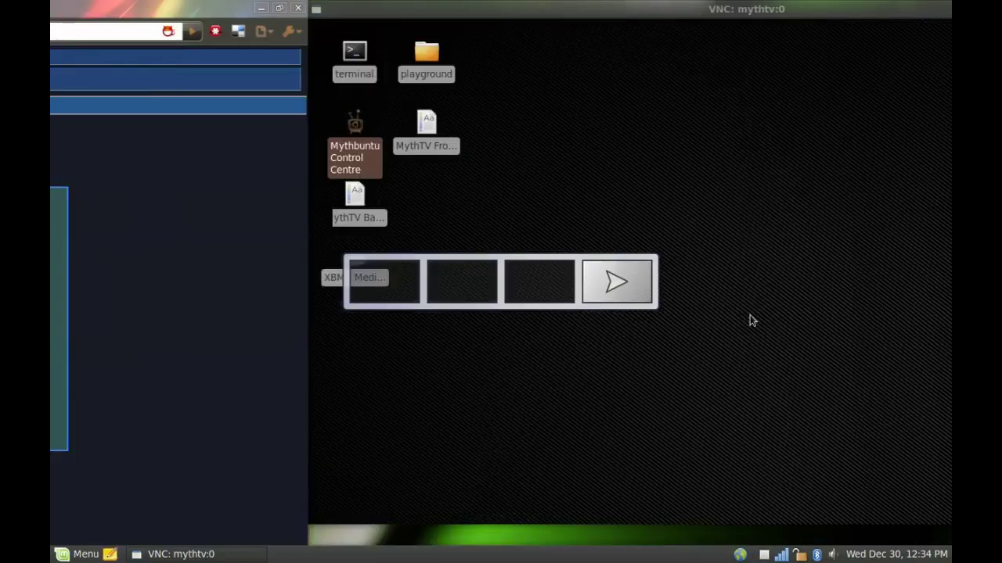
key("alt+Tab")
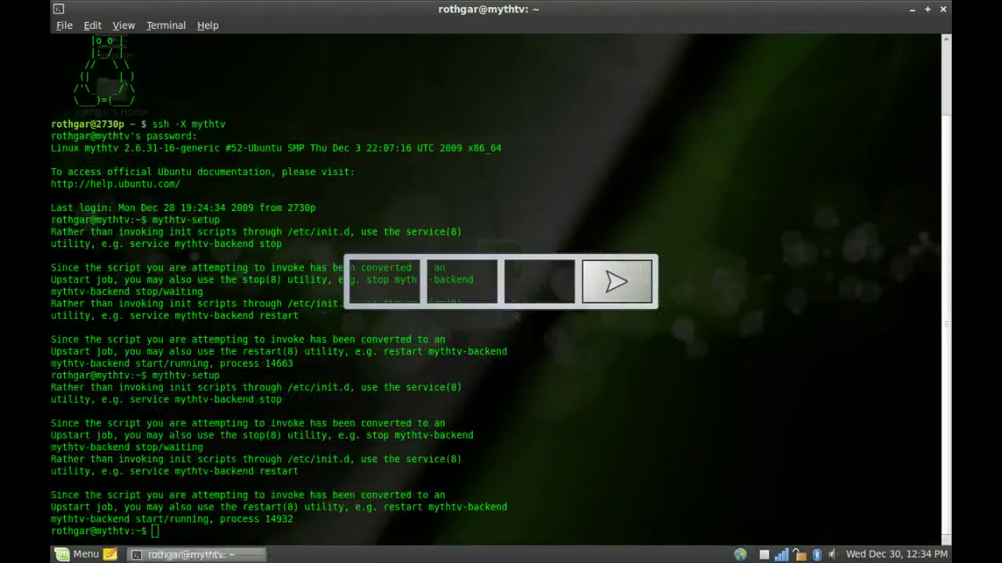